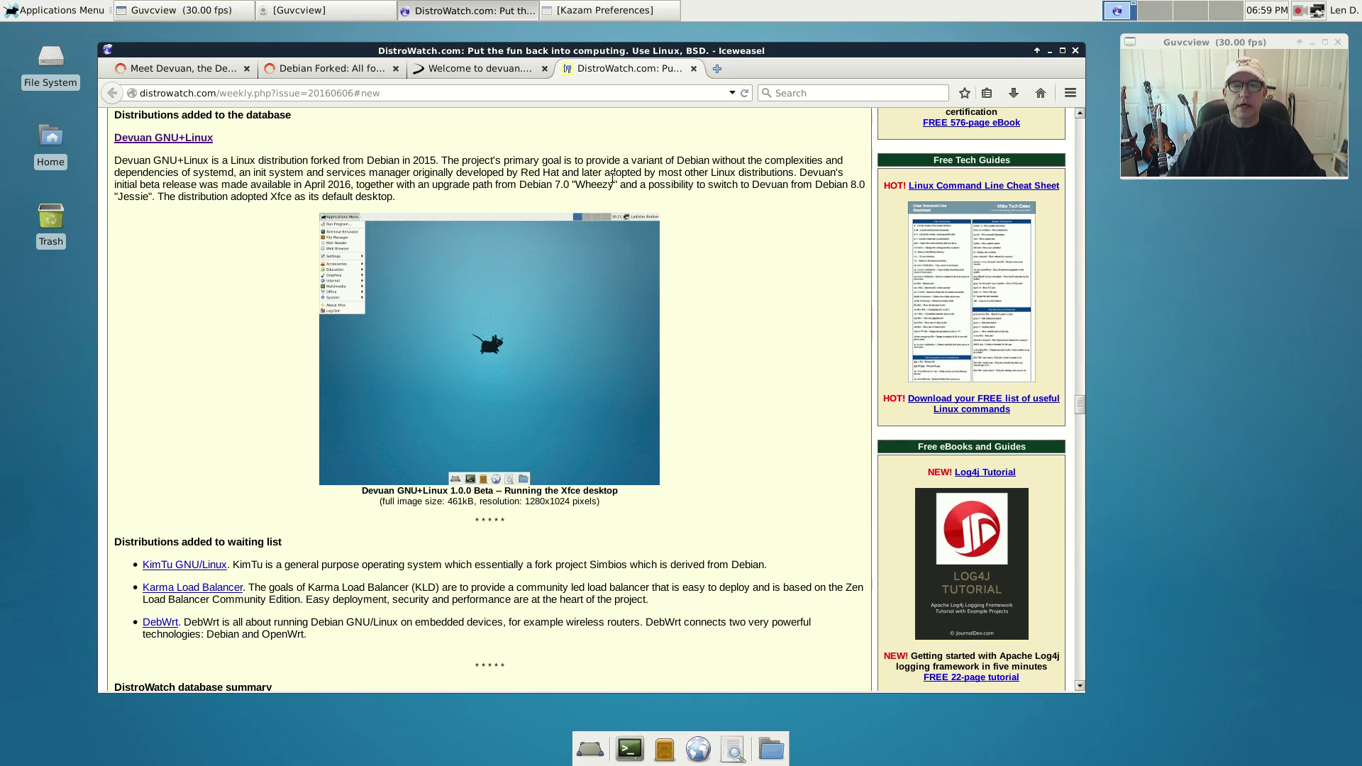
Read the PCWorld 'Meet Devuan' article, then switch to the LinuxInsider 'Debian Forked' article.
left_click(1049, 51)
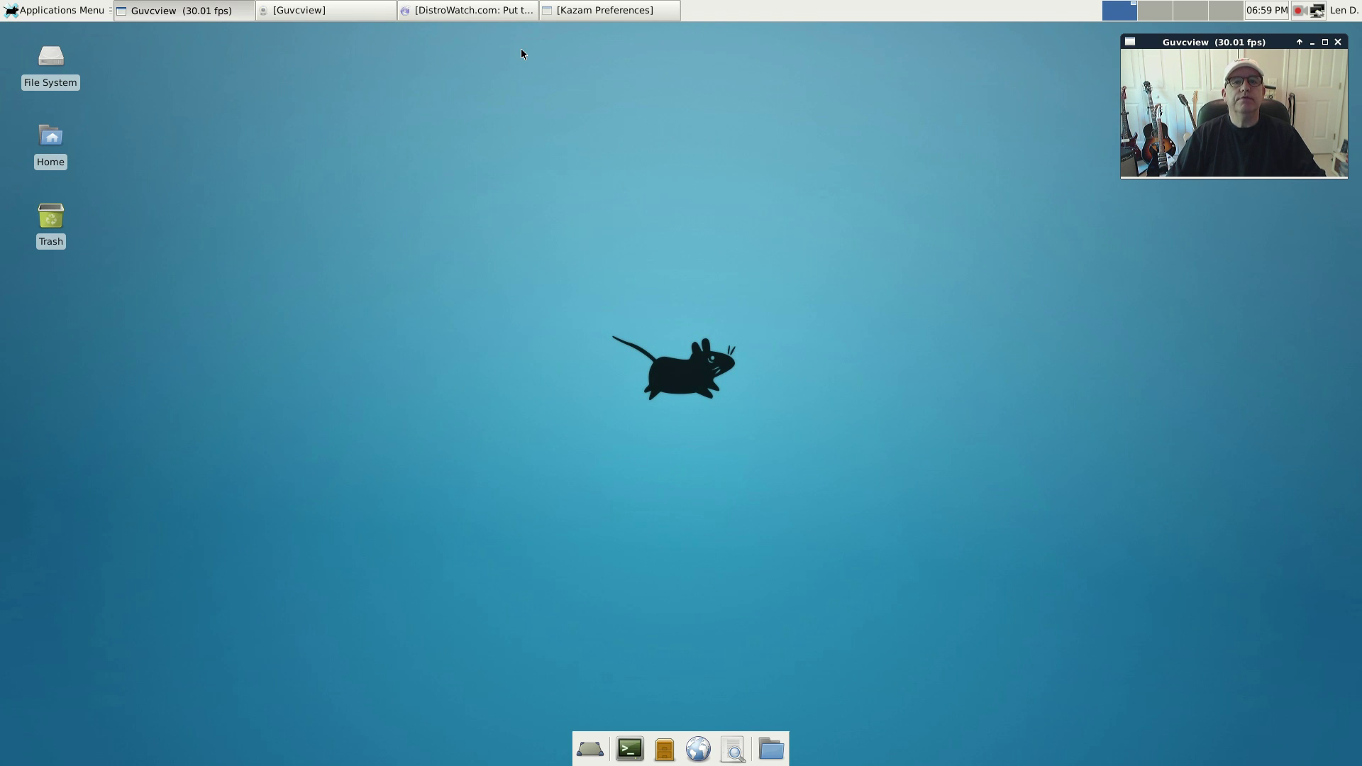
left_click(484, 9)
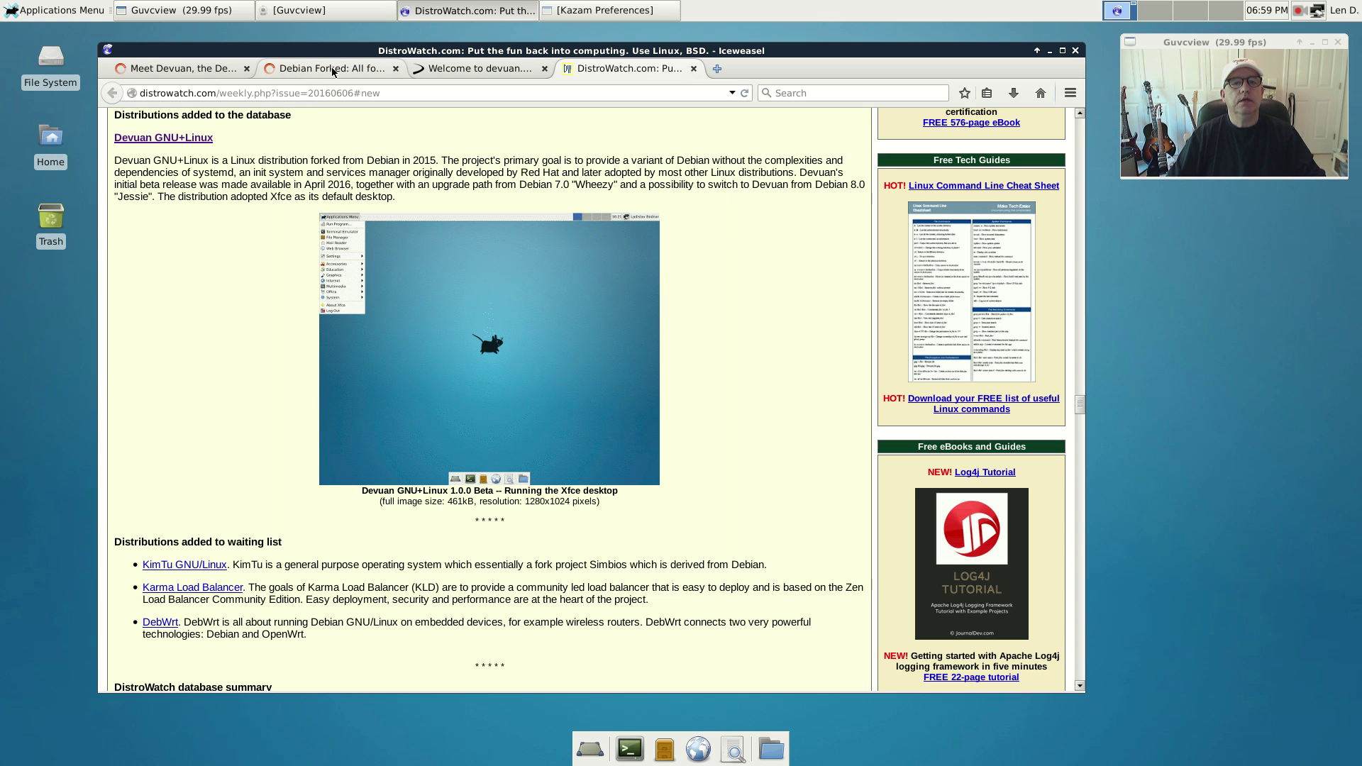
left_click(181, 69)
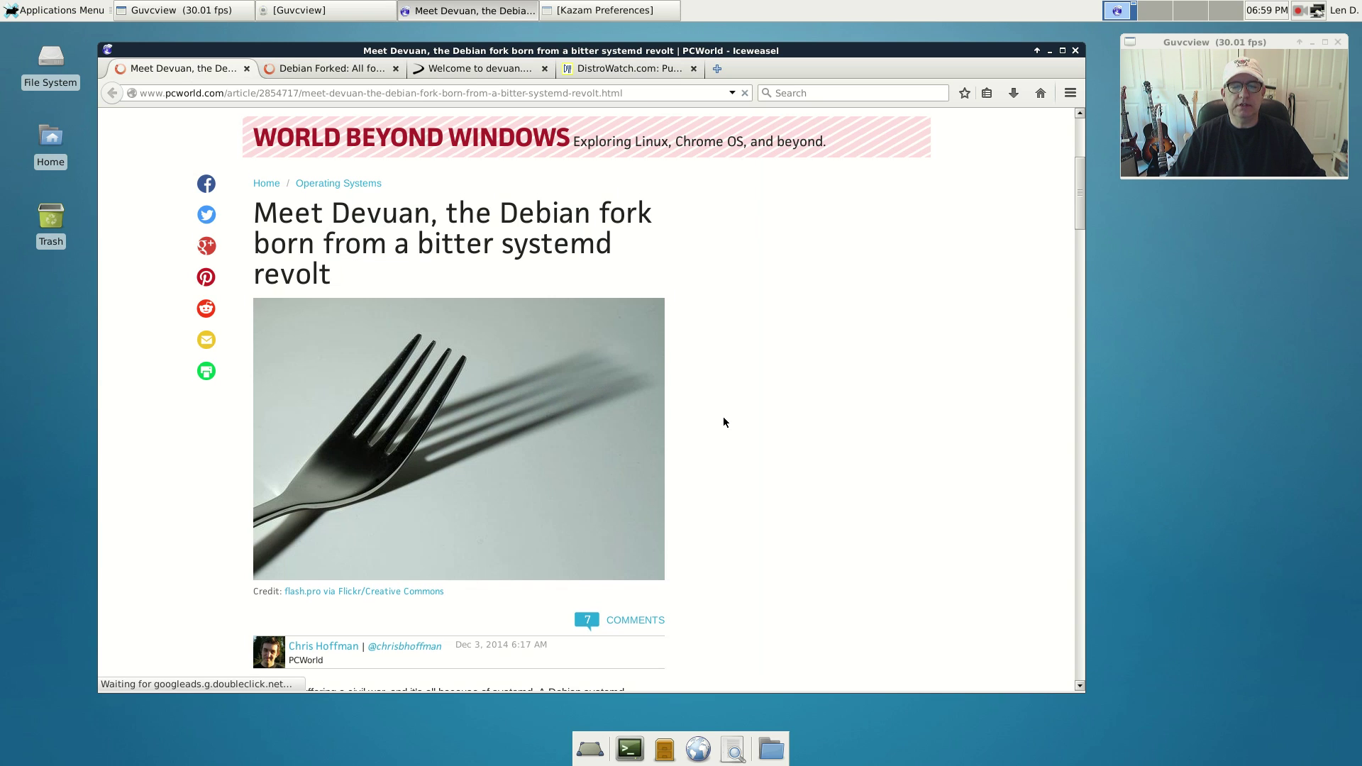
scroll(722, 418, "down", 10)
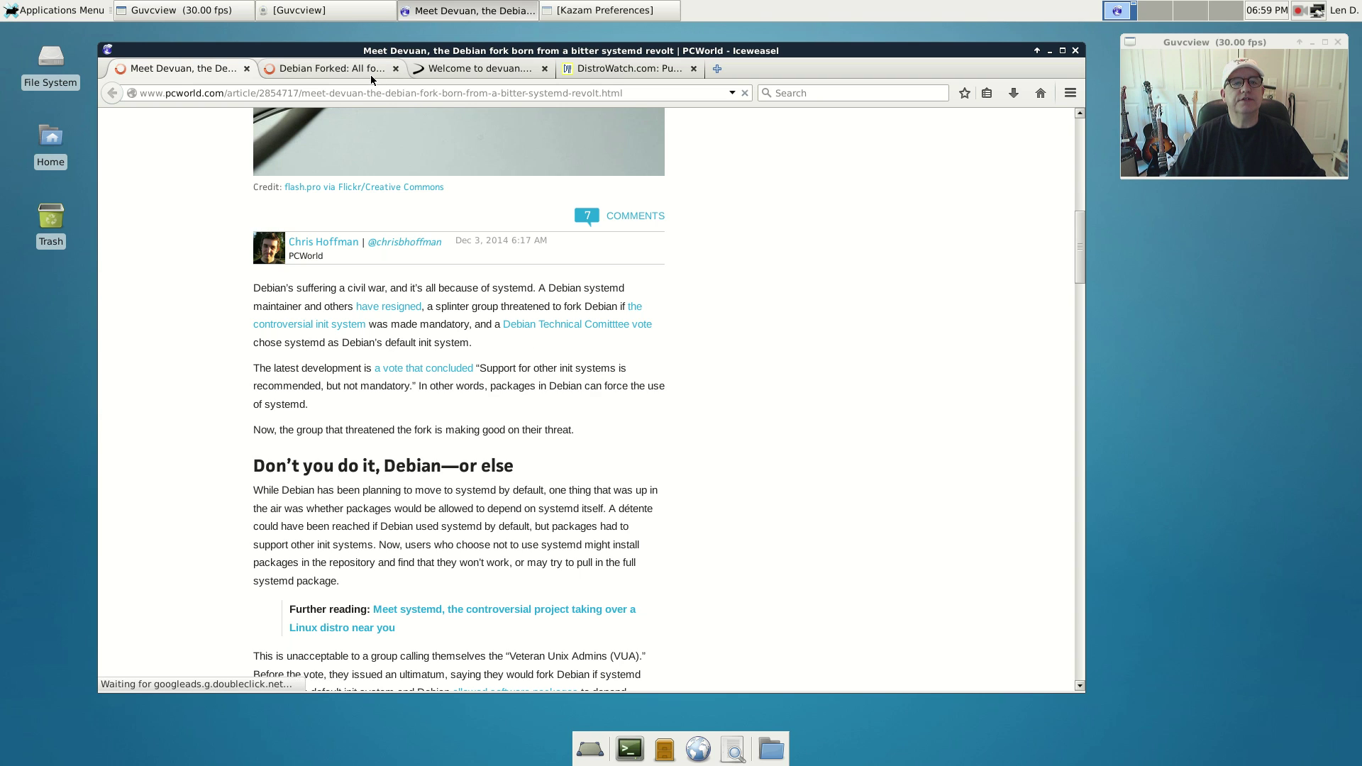
left_click(333, 68)
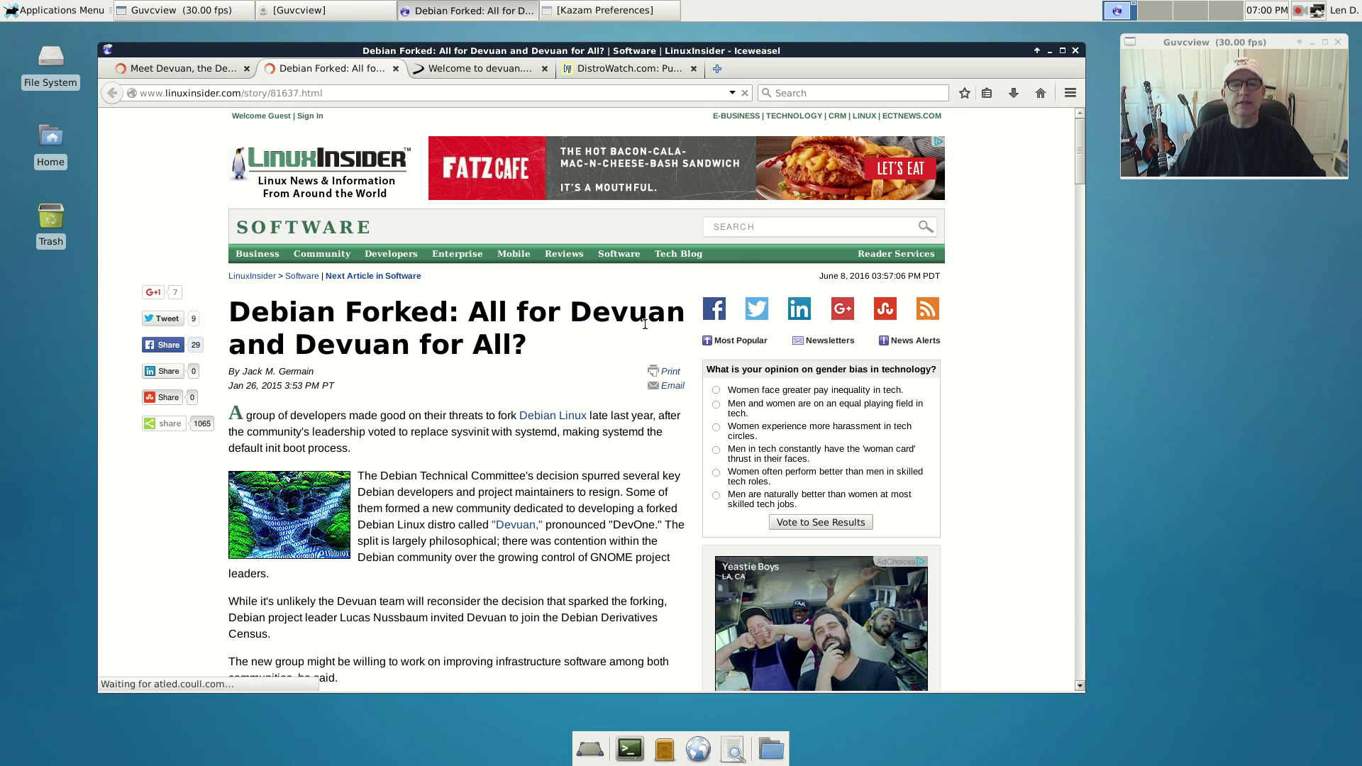
Return to the DistroWatch 2016-06-06 weekly issue on Devuan GNU+Linux 1.0.0 Beta.
left_click(621, 69)
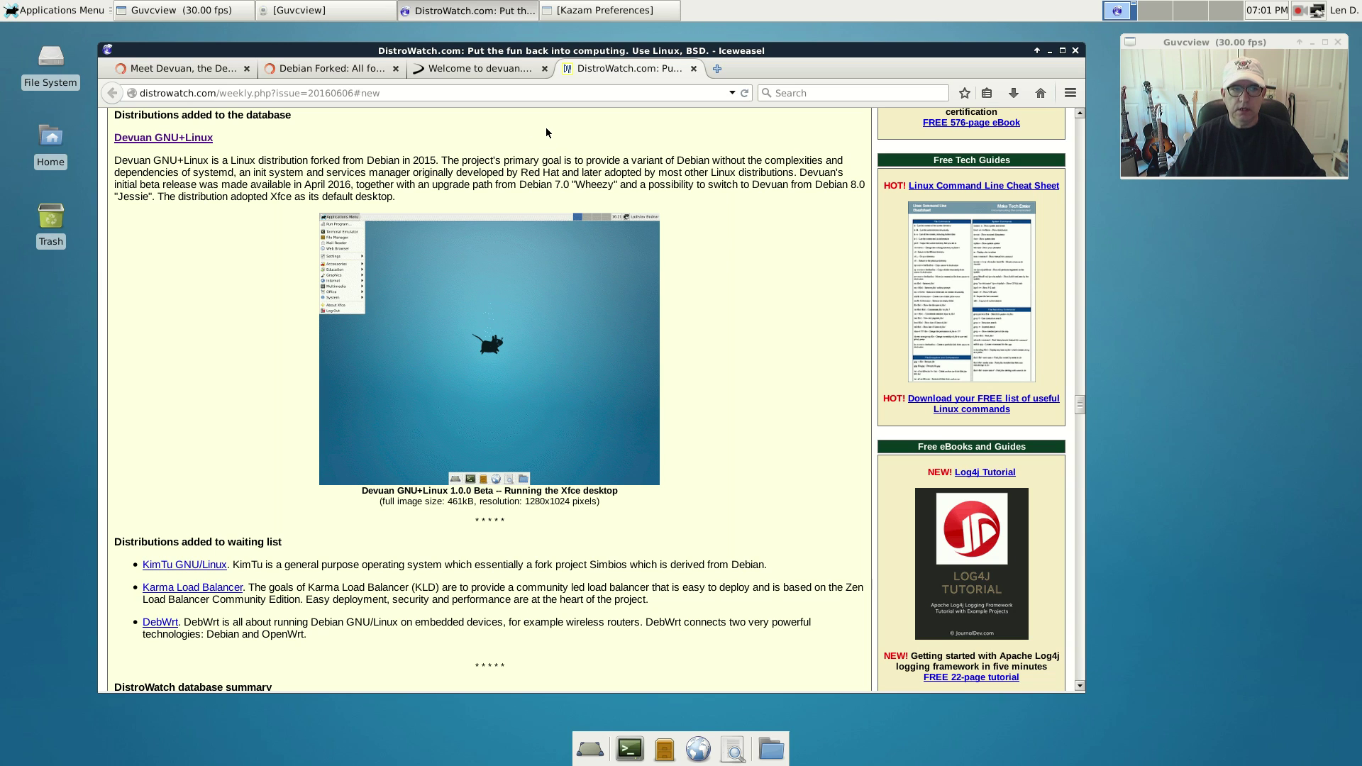
Switch to the devuan.org 'Welcome to Devuan Jessie 1.0 Beta' page and skim it.
left_click(493, 66)
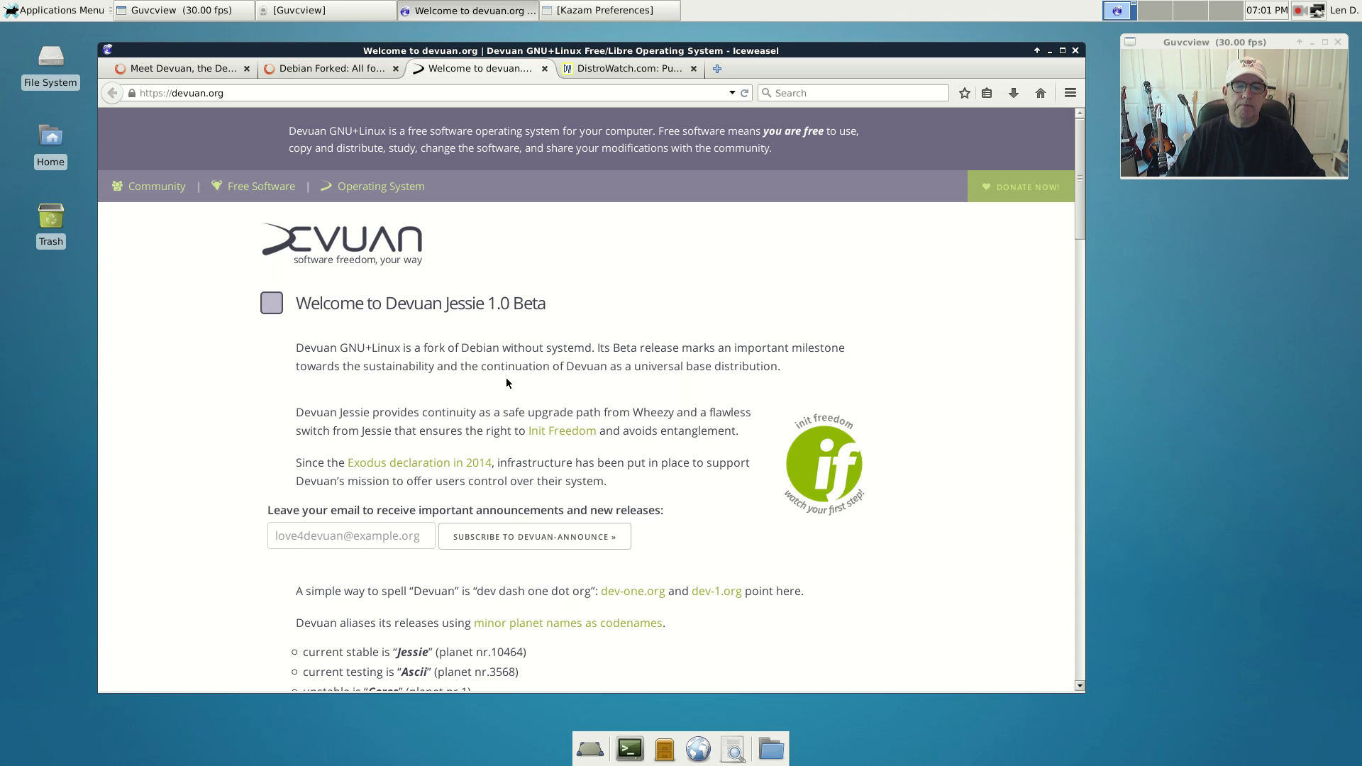
scroll(566, 382, "down", 3)
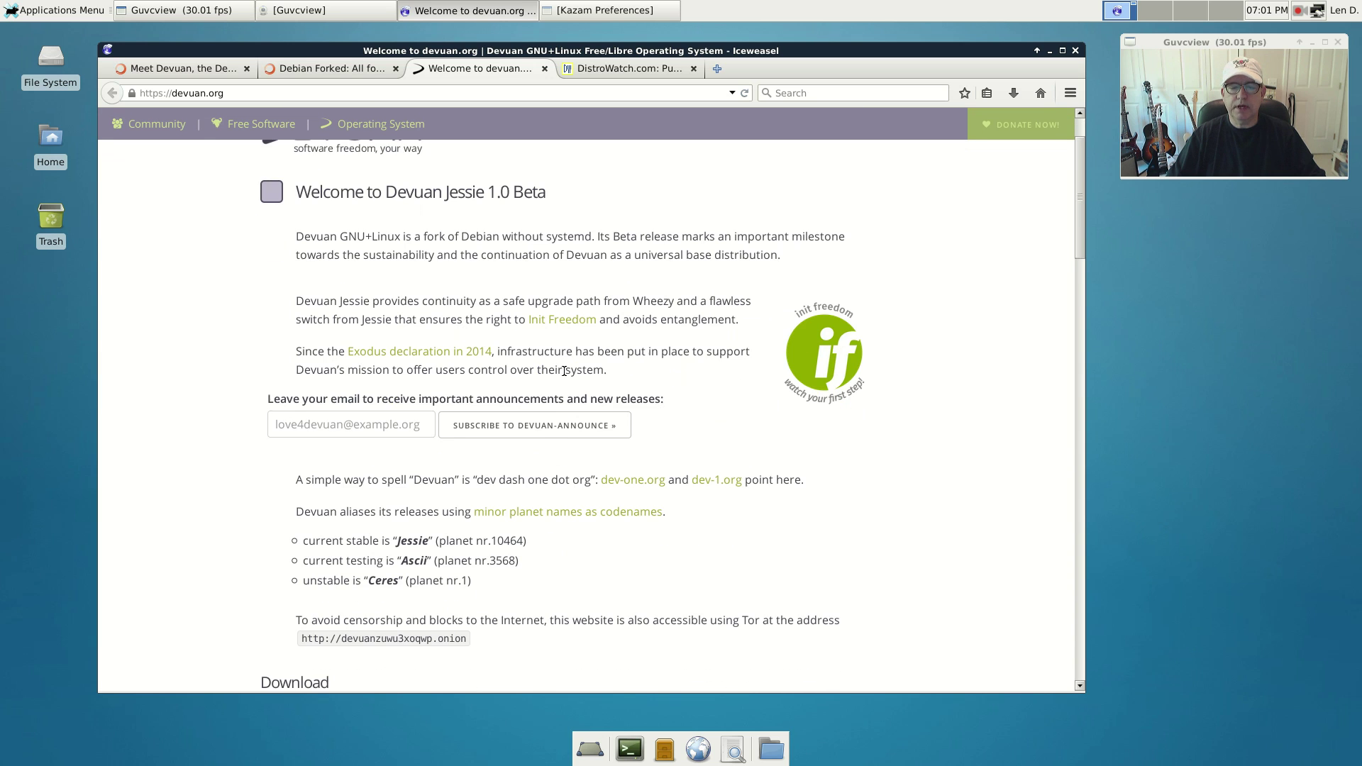
scroll(567, 376, "up", 3)
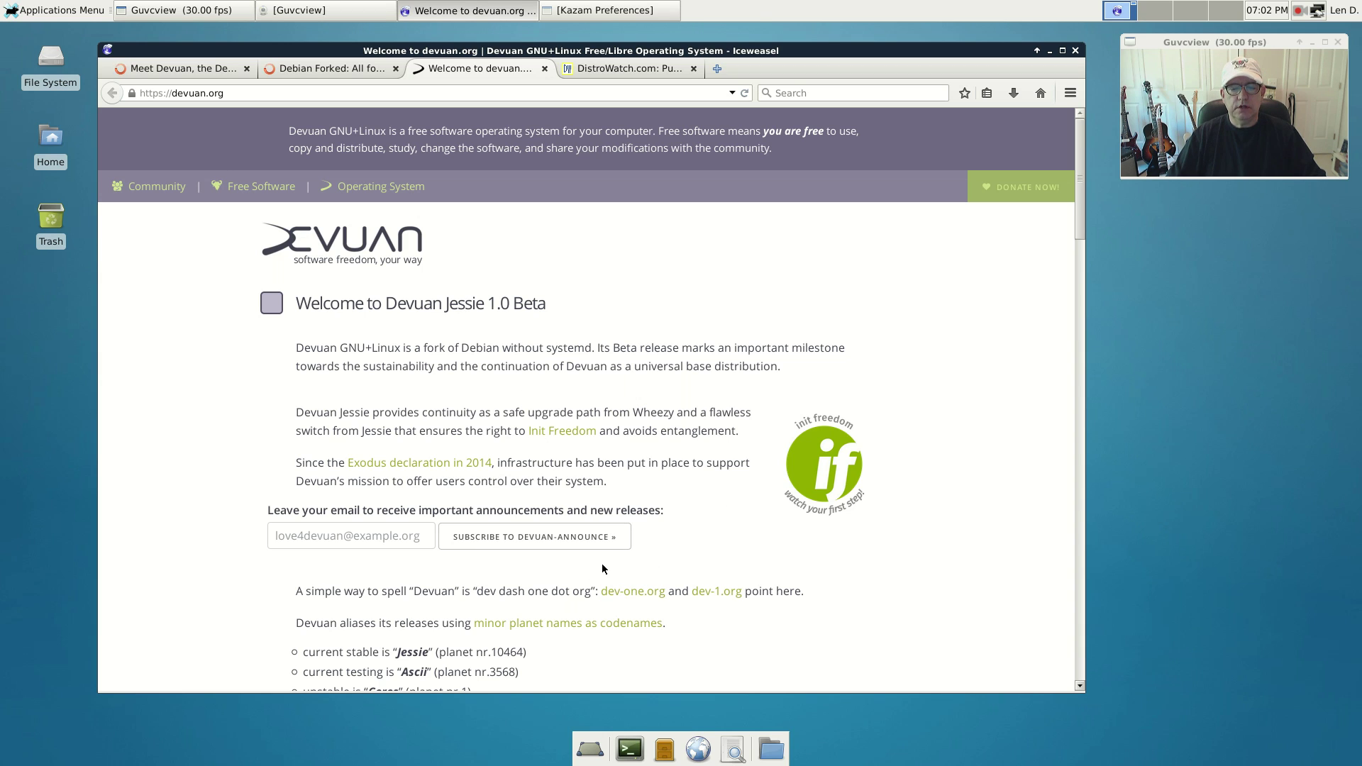
Scroll devuan.org past Download and Mirrors down to the jessie Packages repository lines.
scroll(563, 614, "down", 5)
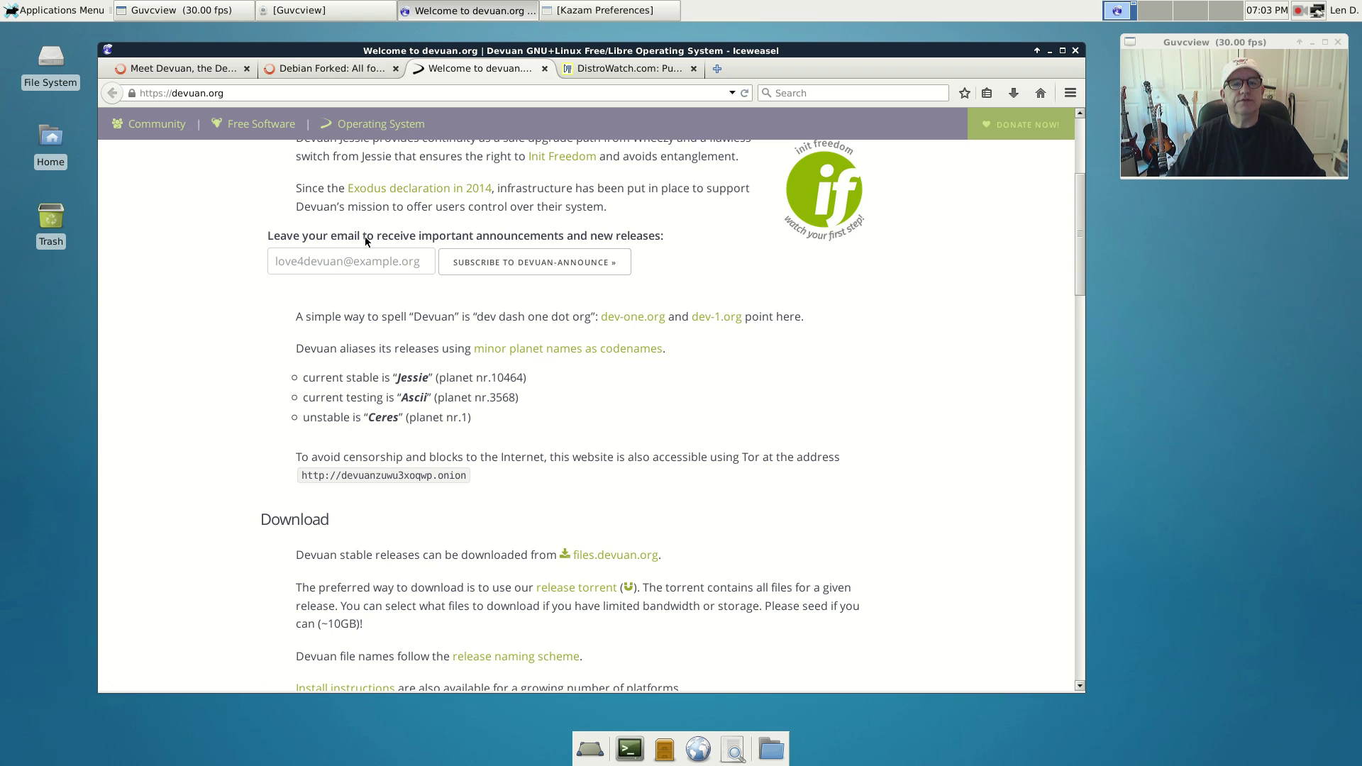
scroll(490, 383, "down", 4)
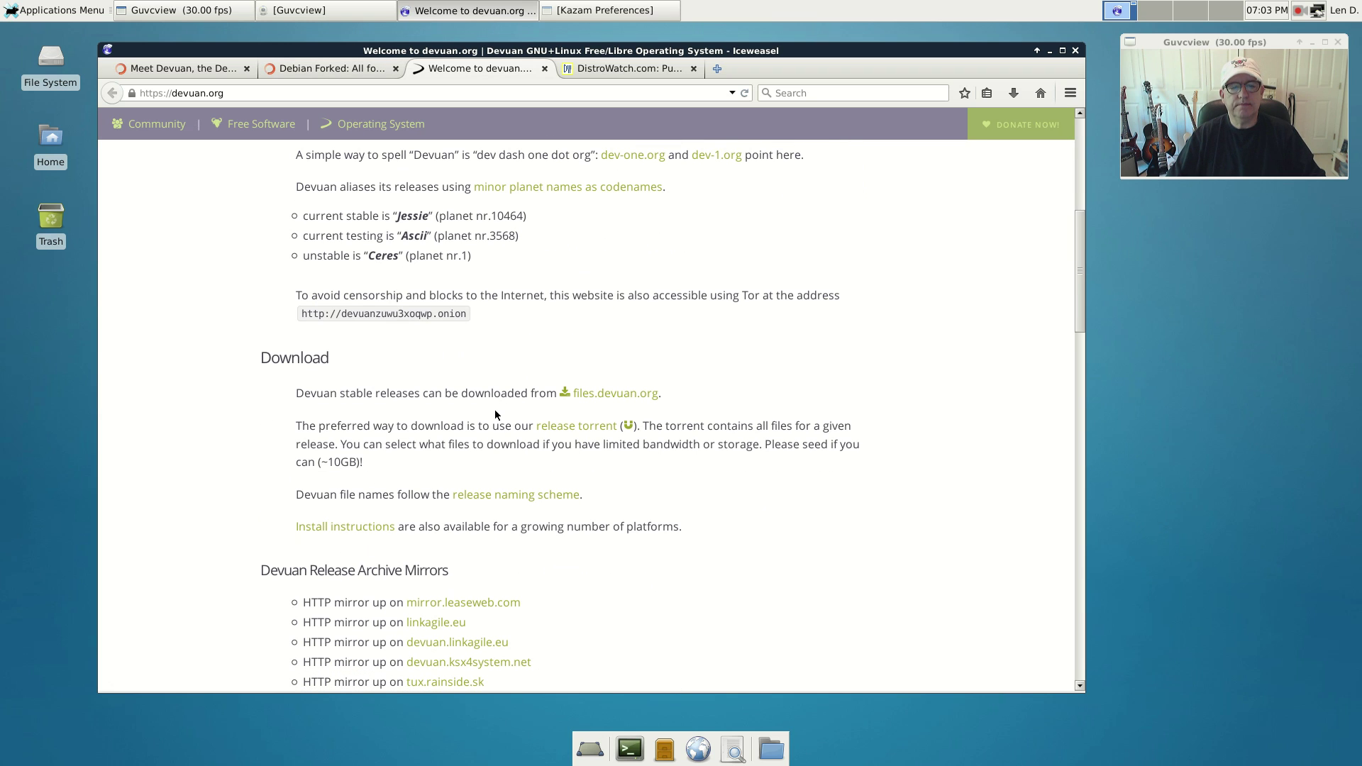
scroll(497, 411, "down", 3)
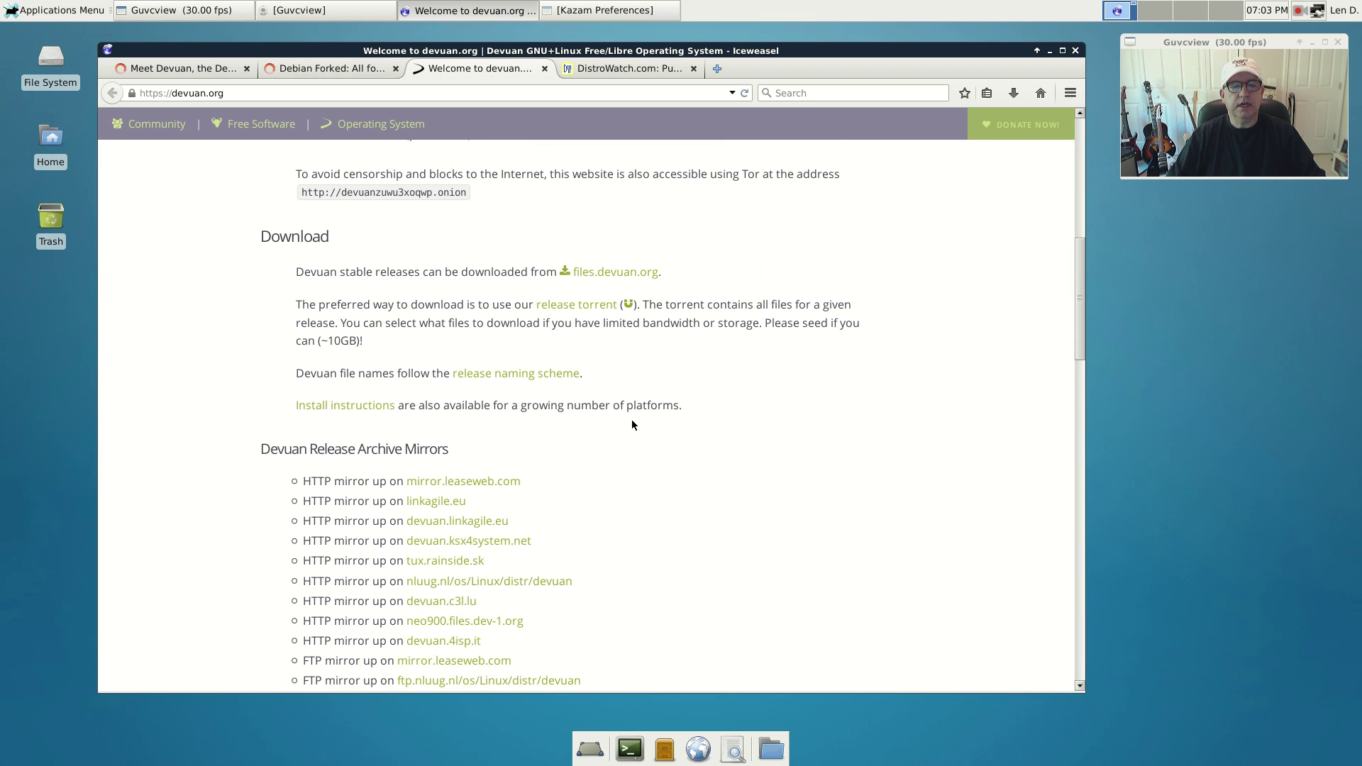
scroll(334, 381, "up", 1)
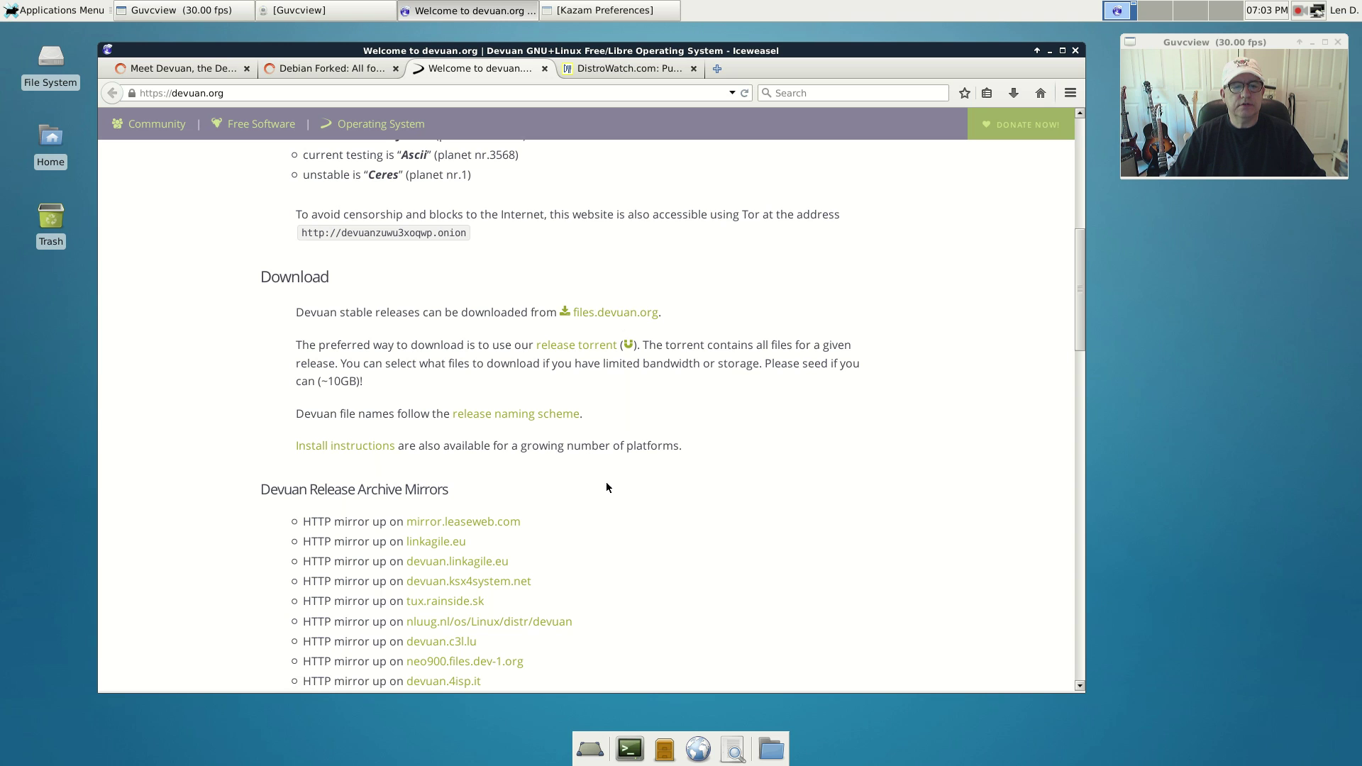
scroll(607, 488, "down", 5)
scroll(500, 554, "down", 9)
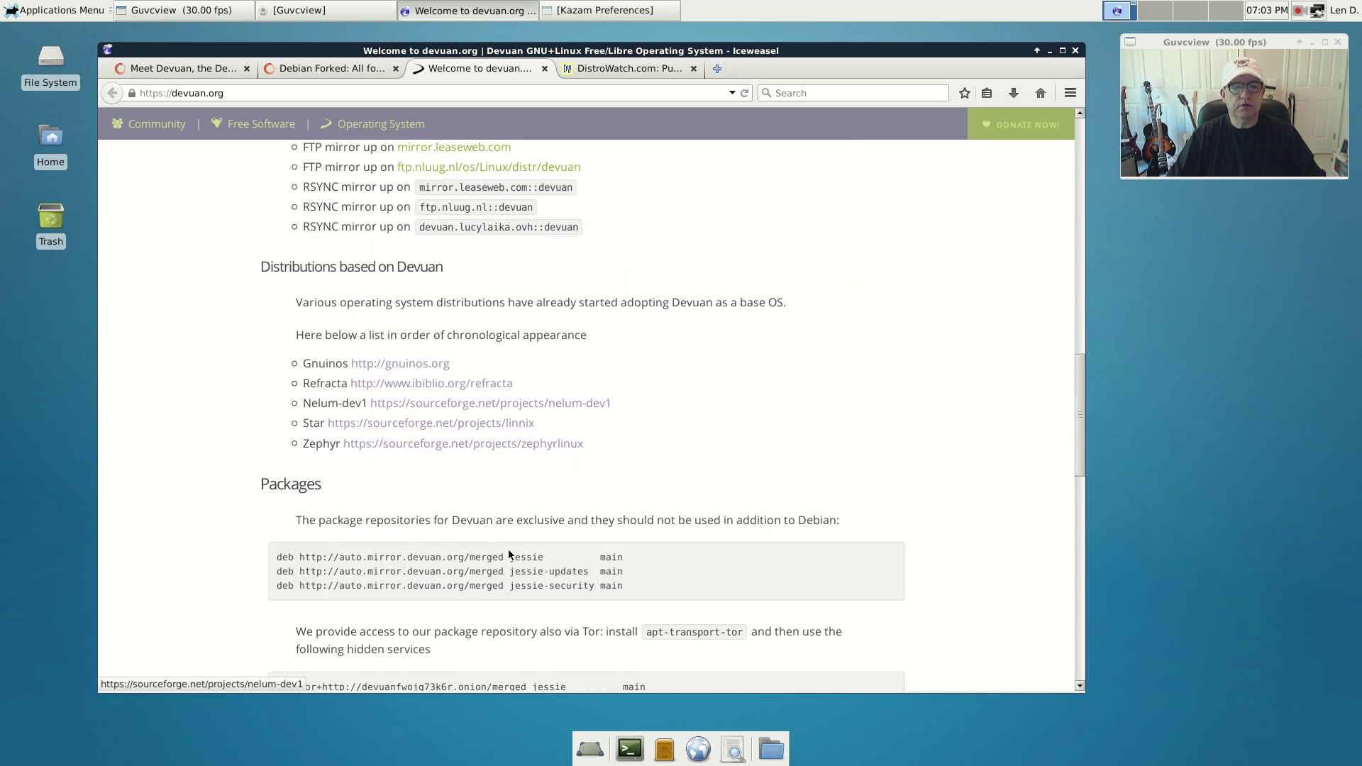
scroll(582, 434, "down", 7)
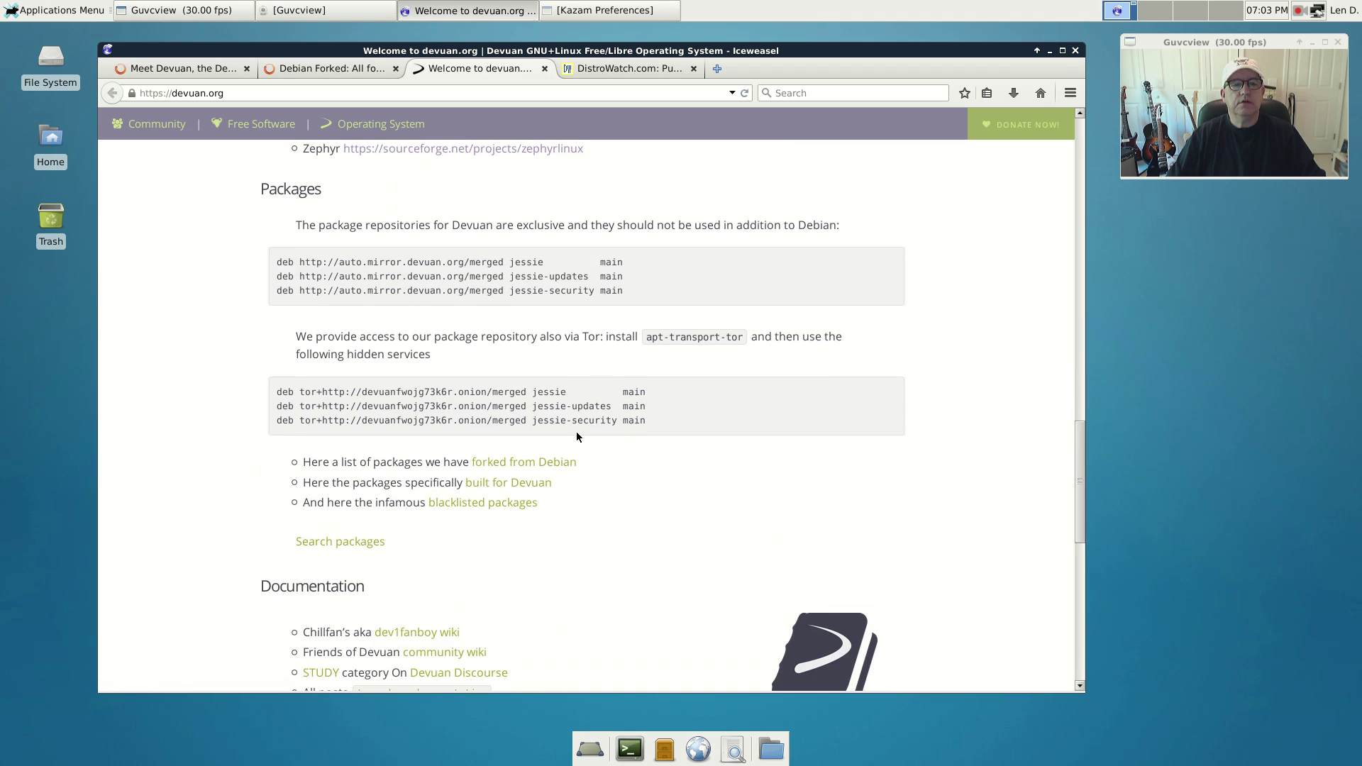
scroll(543, 455, "down", 2)
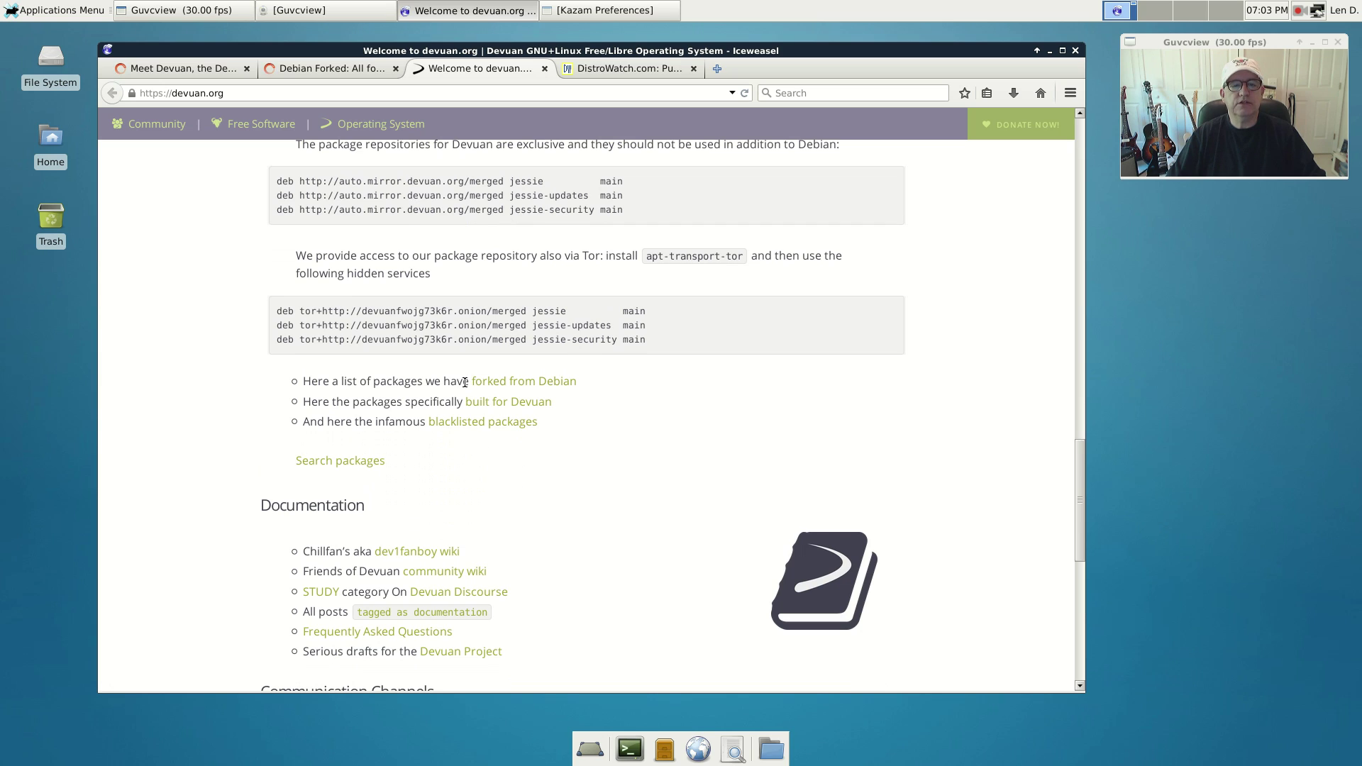
Open the list of 381 packages forked from Debian and scroll through it.
left_click(519, 383)
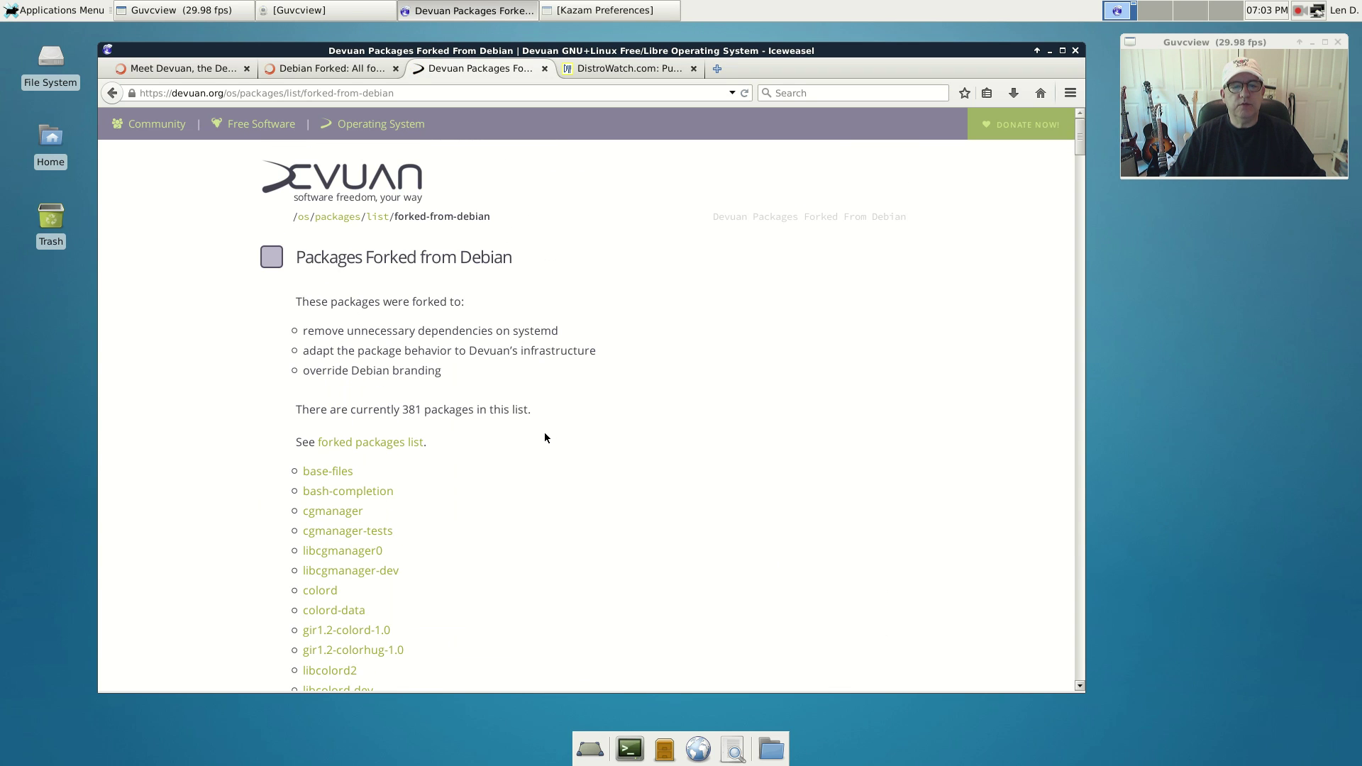
scroll(545, 438, "down", 15)
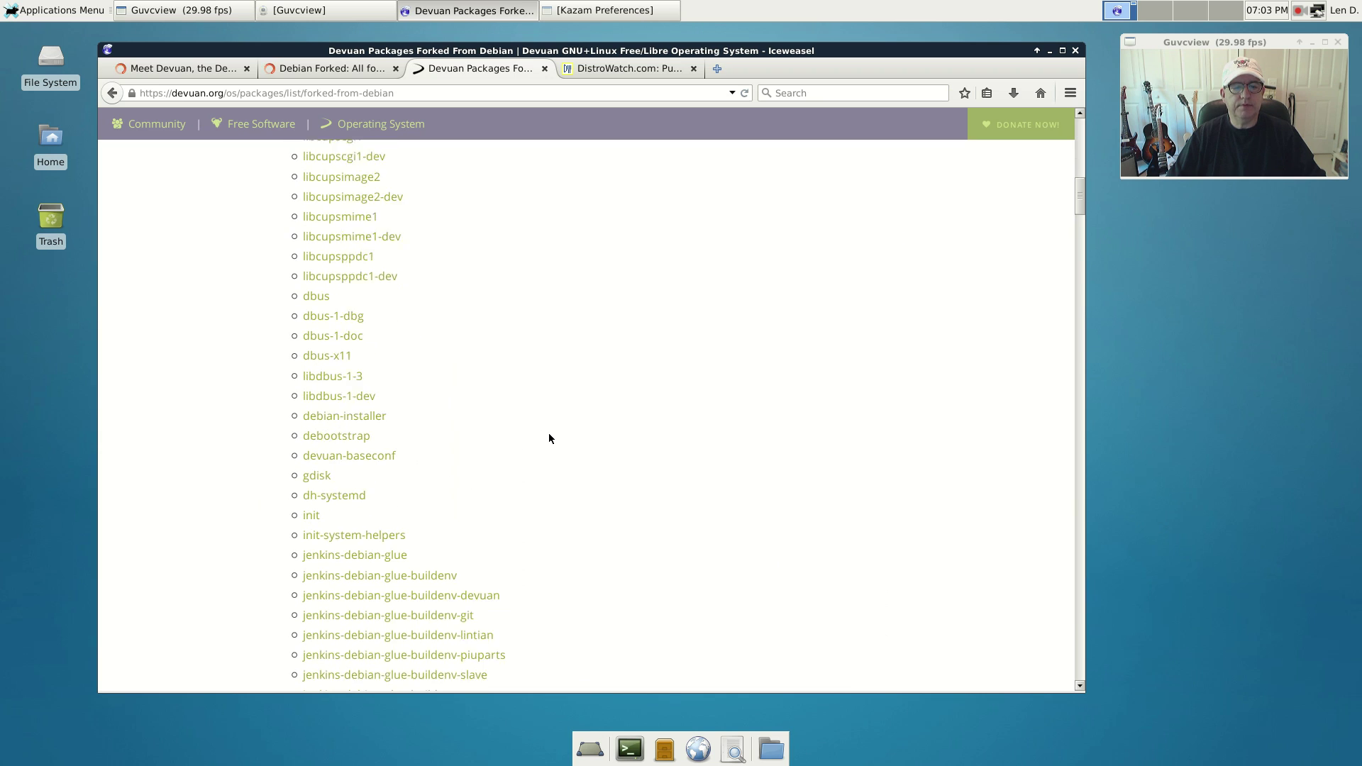
scroll(548, 434, "down", 3)
scroll(547, 432, "up", 12)
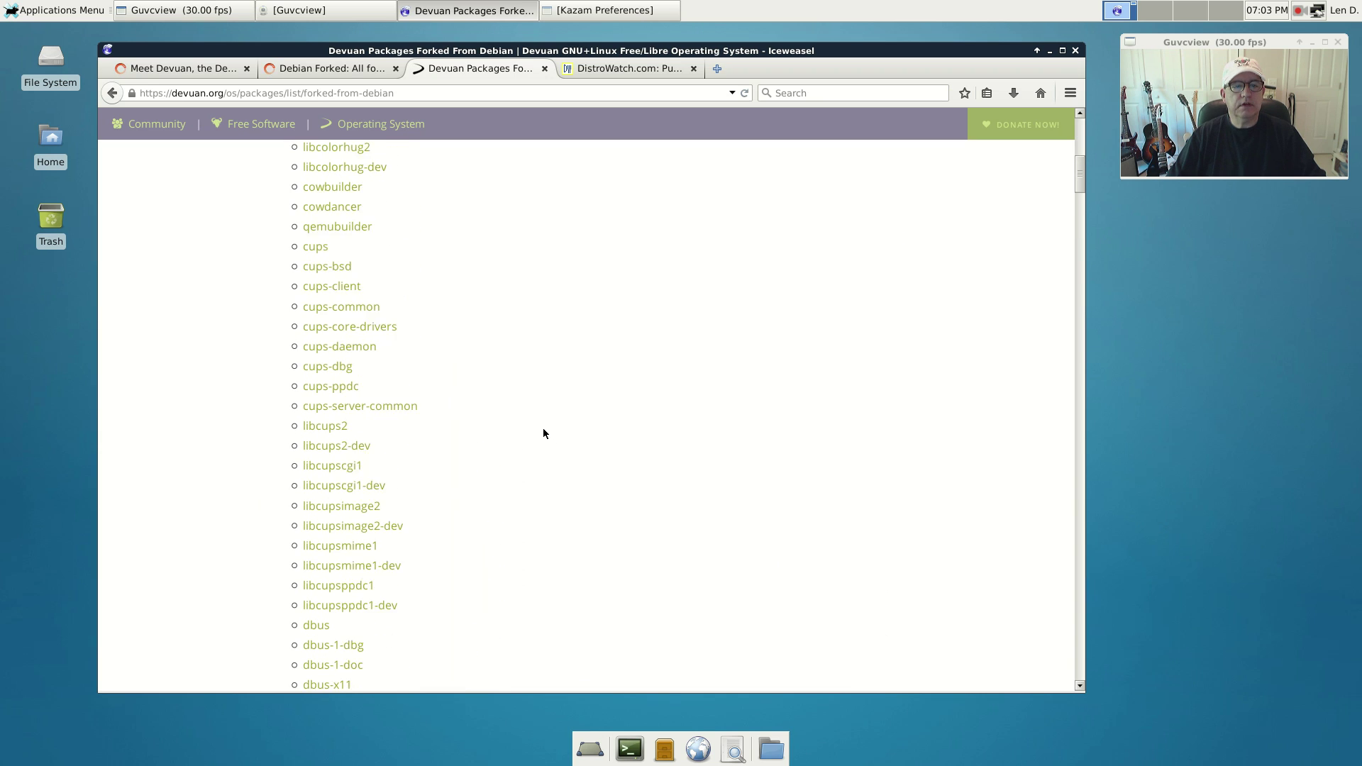
scroll(500, 367, "up", 4)
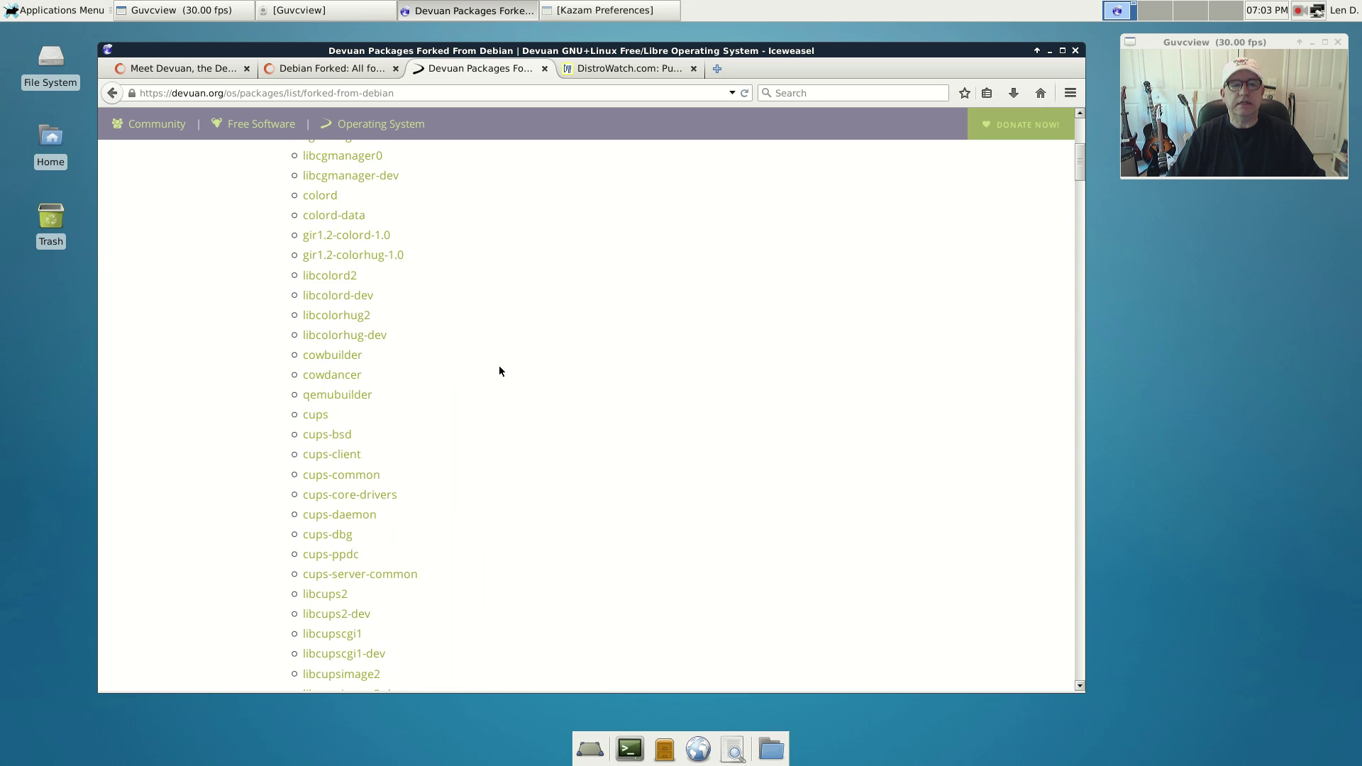
scroll(499, 369, "up", 7)
scroll(497, 366, "down", 9)
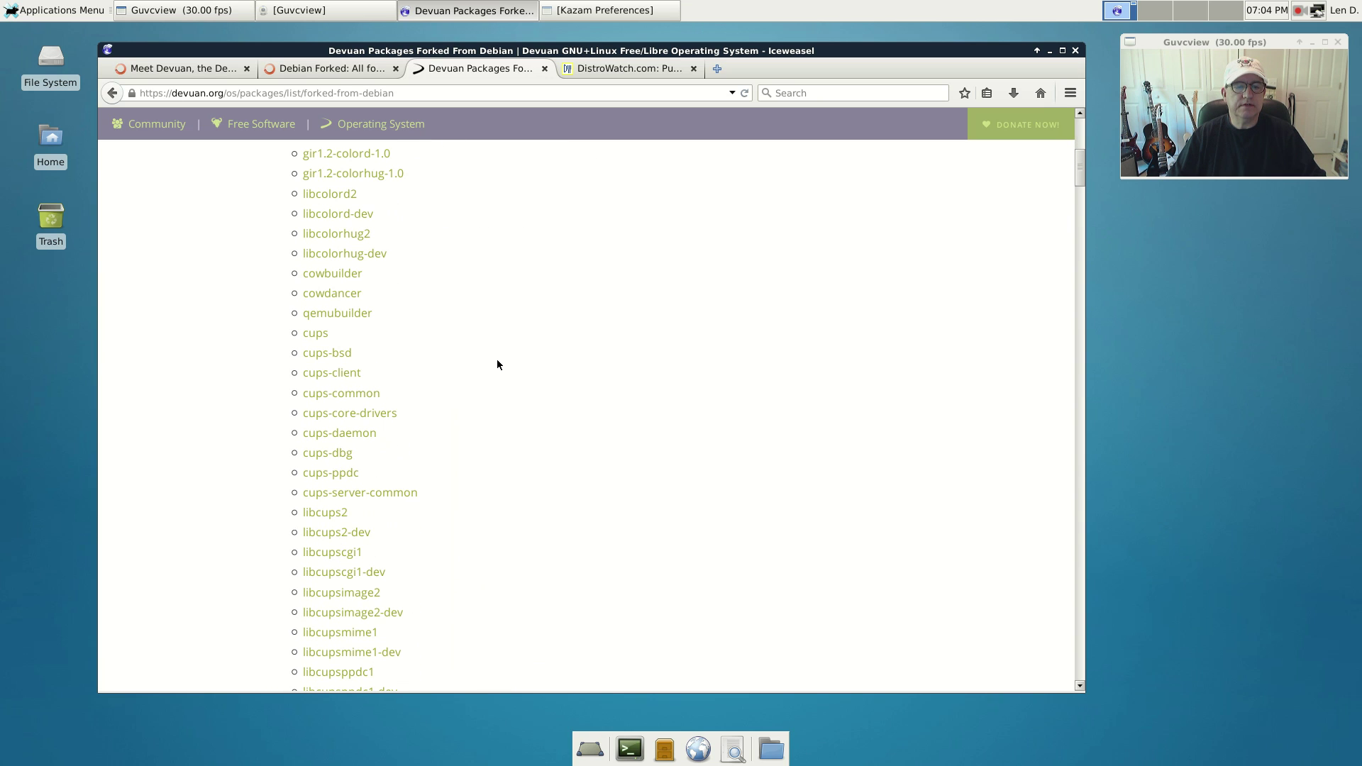
scroll(507, 360, "down", 20)
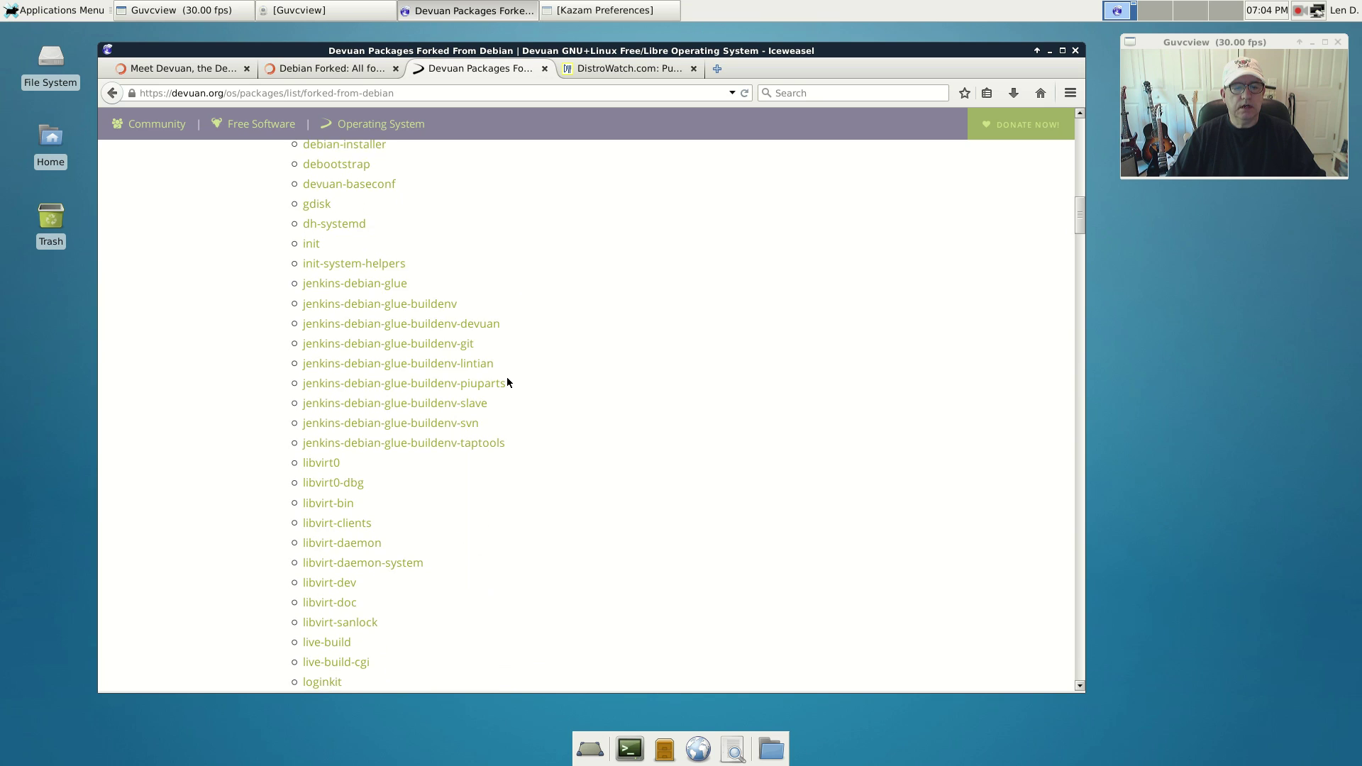
scroll(507, 386, "down", 8)
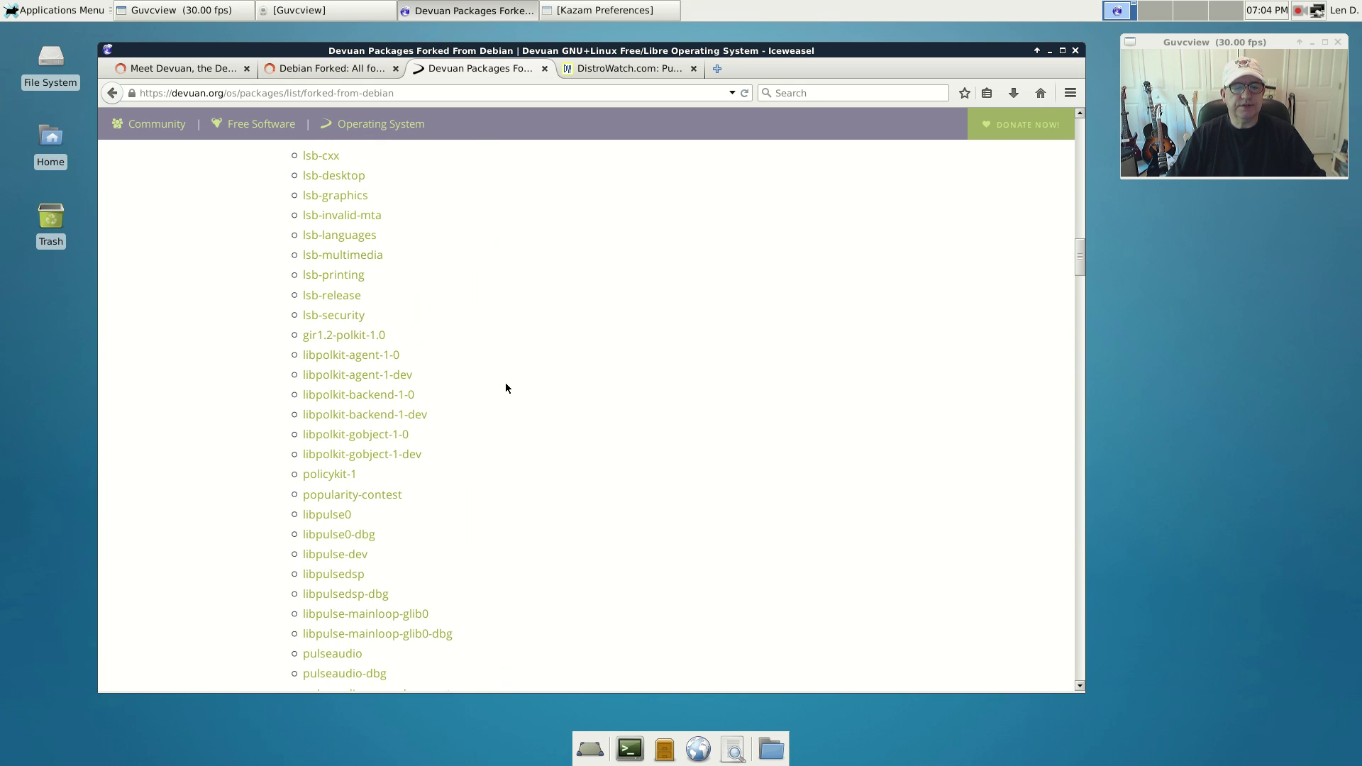
scroll(505, 387, "down", 6)
scroll(560, 436, "down", 5)
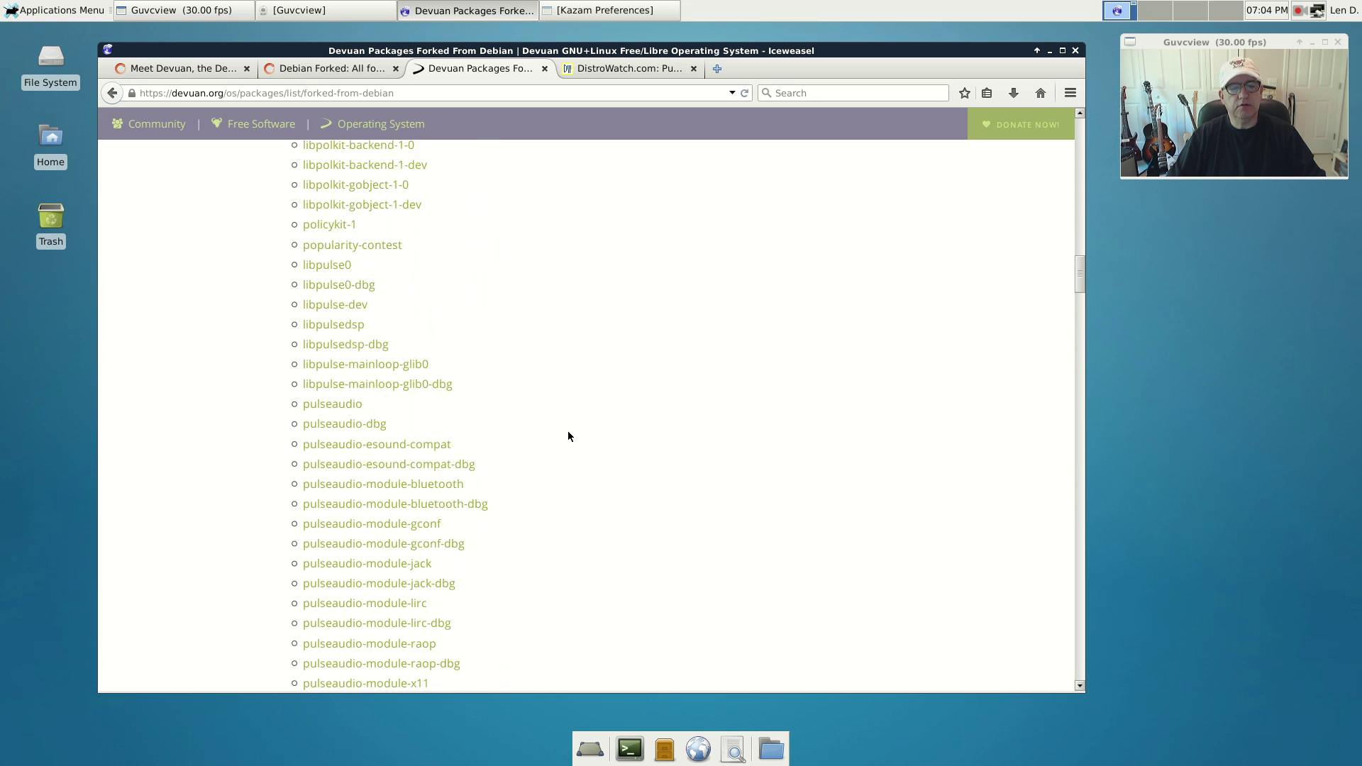
scroll(561, 439, "down", 5)
Scroll back up the forked-packages list and return to the devuan.org Packages section.
scroll(557, 411, "up", 14)
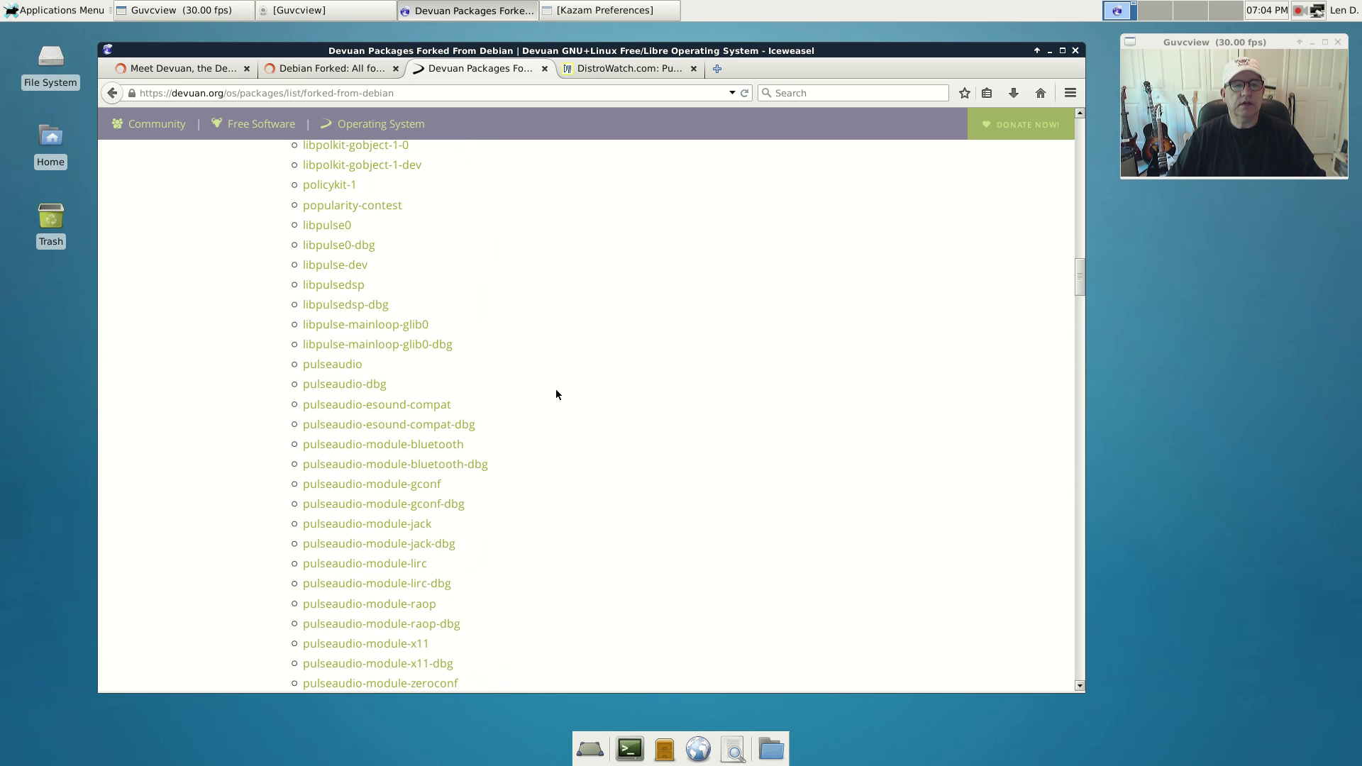
scroll(557, 383, "up", 20)
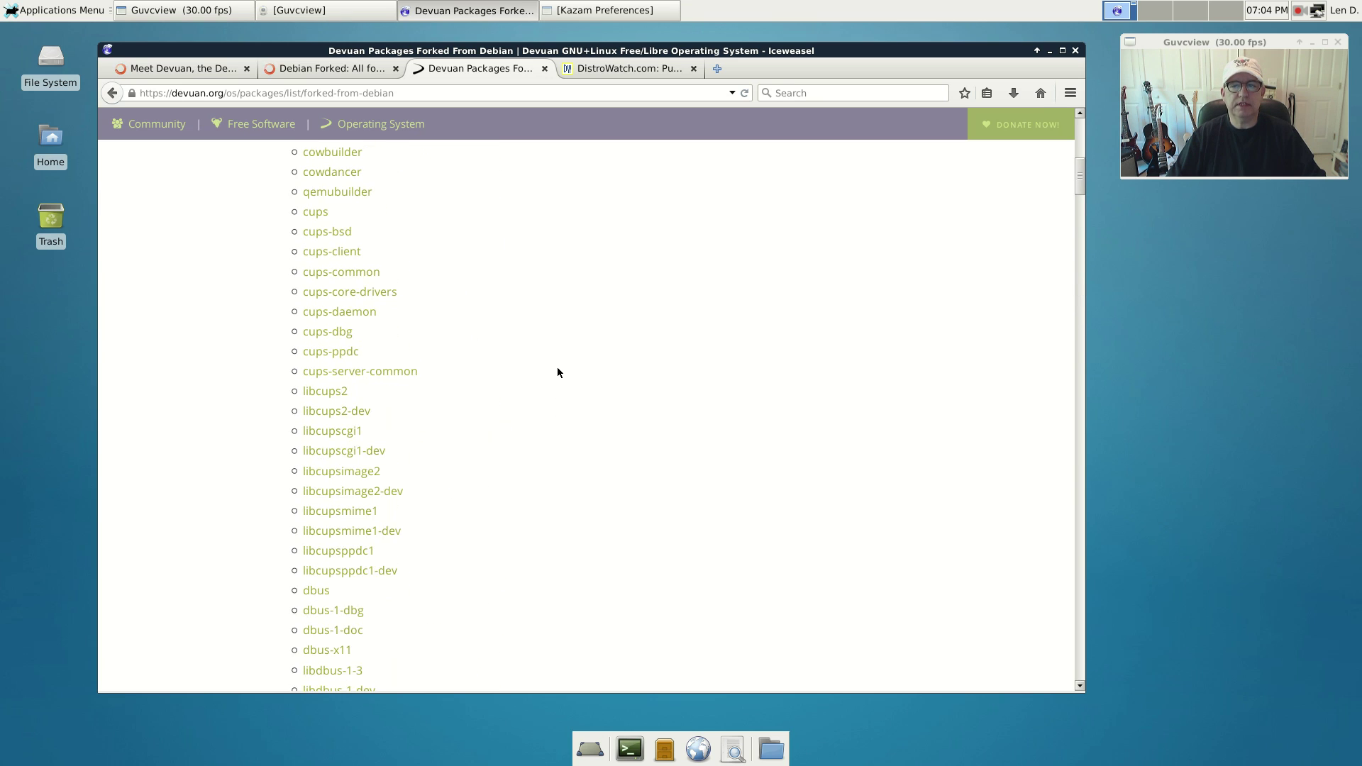
scroll(558, 372, "up", 9)
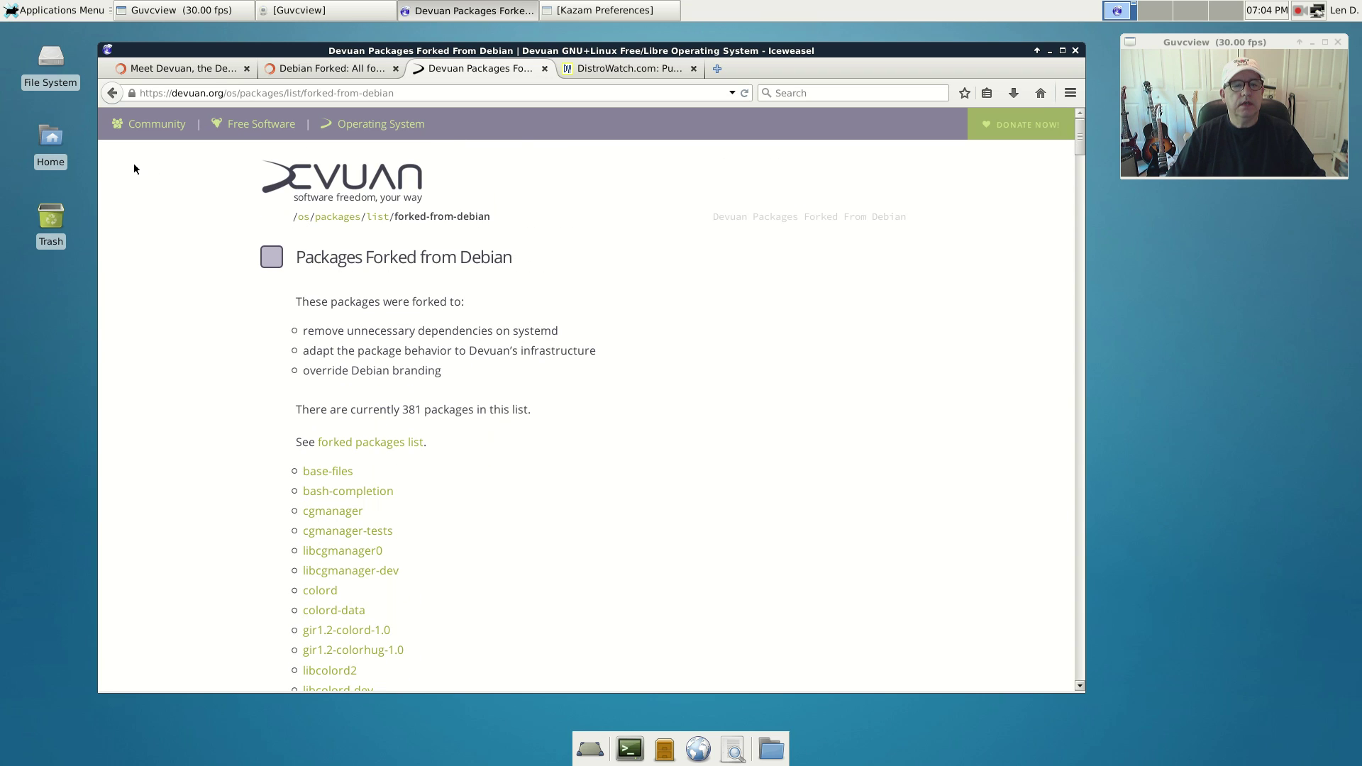
left_click(110, 93)
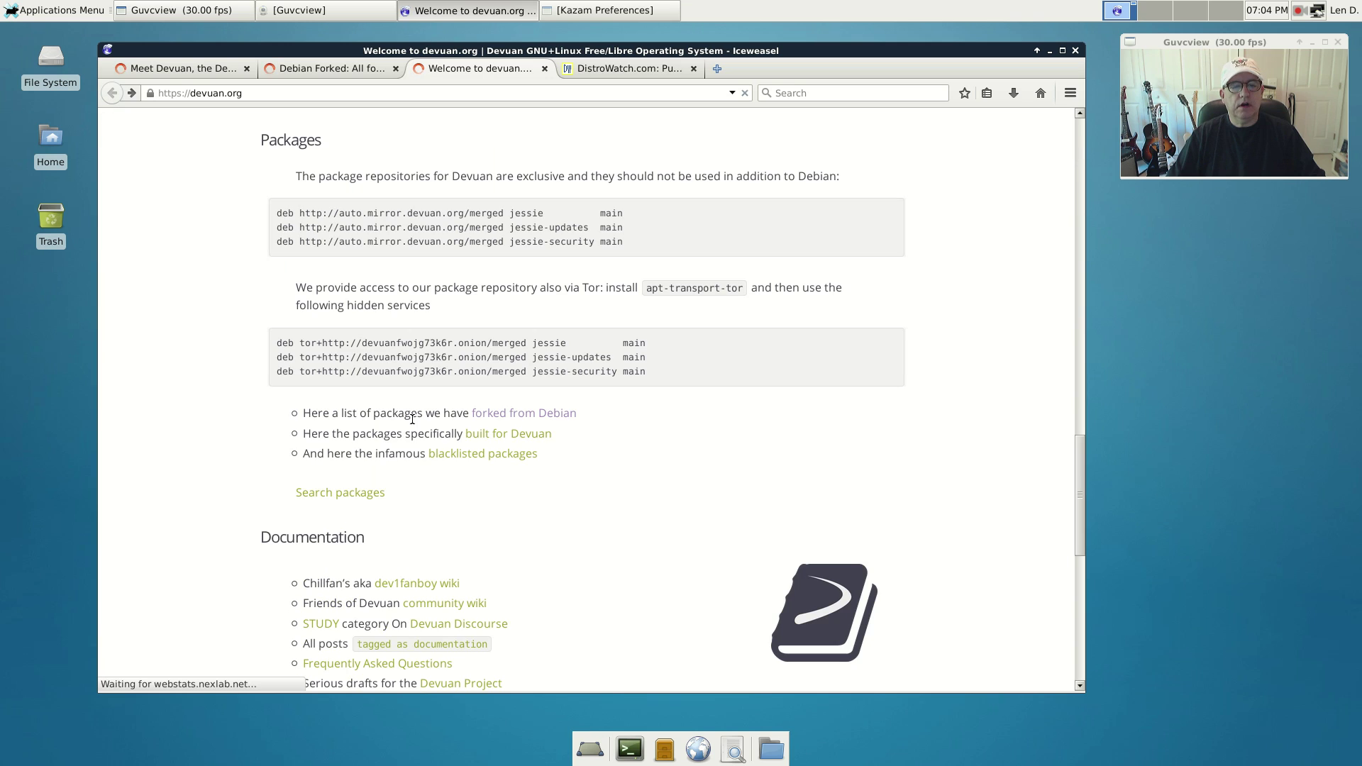
View the two packages built for Devuan, then open the Blacklisted Packages page banning systemd.
left_click(499, 437)
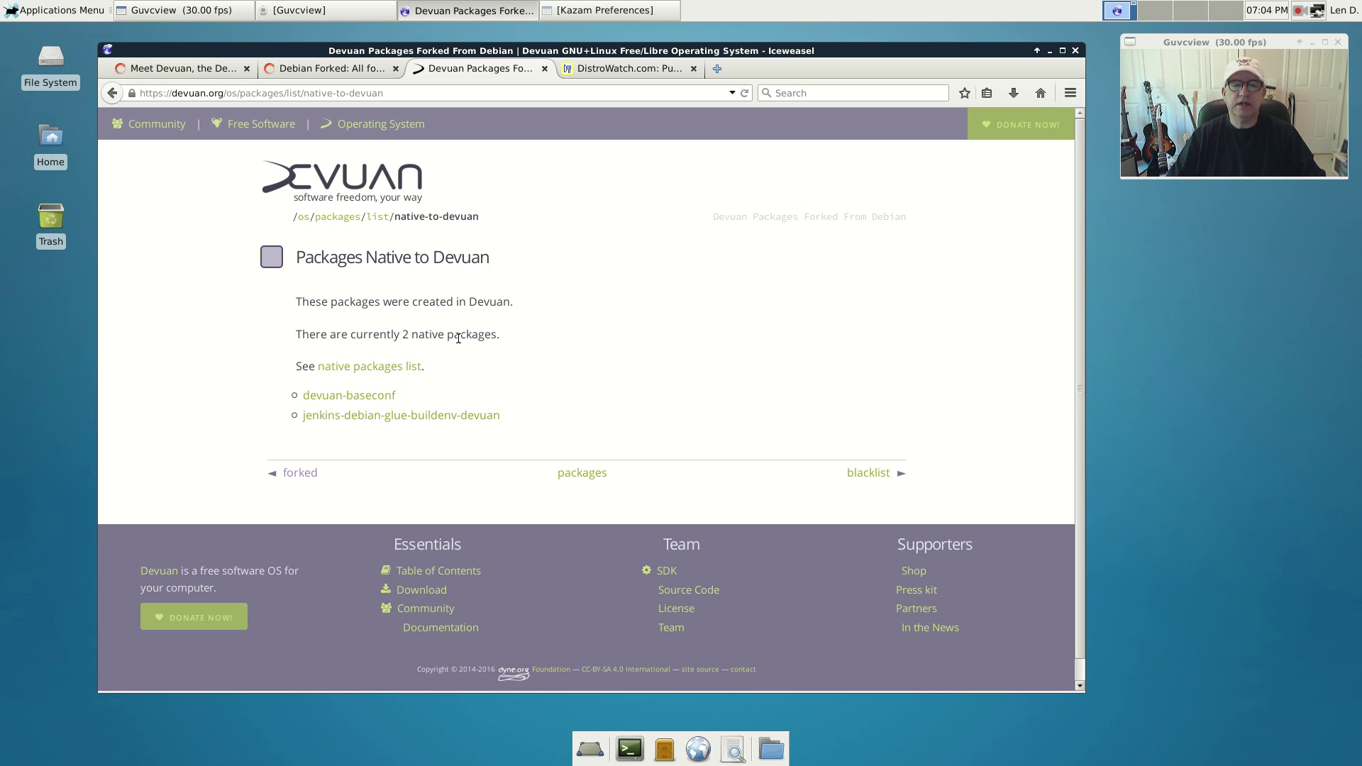
left_click(110, 95)
left_click(446, 453)
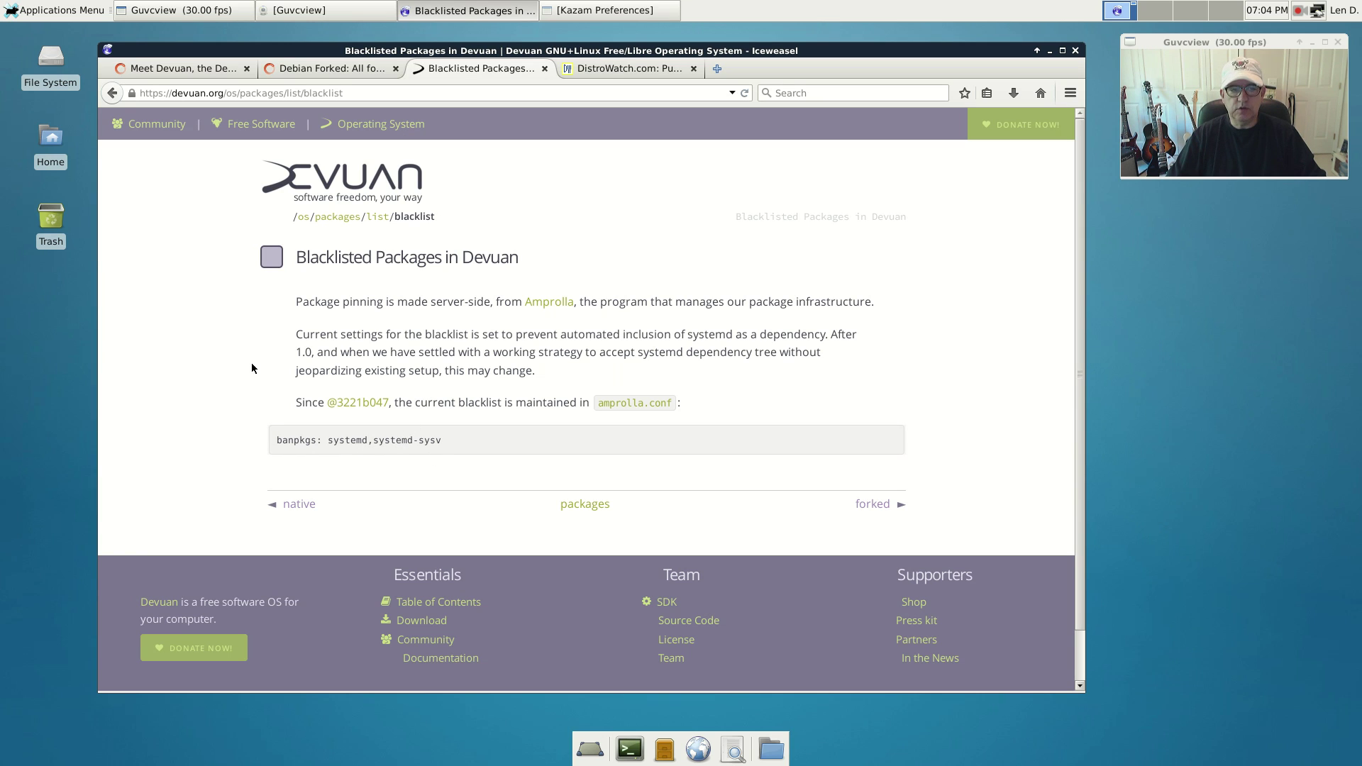
Go back to devuan.org and browse its Download, mirrors and Devuan-based distributions sections.
left_click(108, 97)
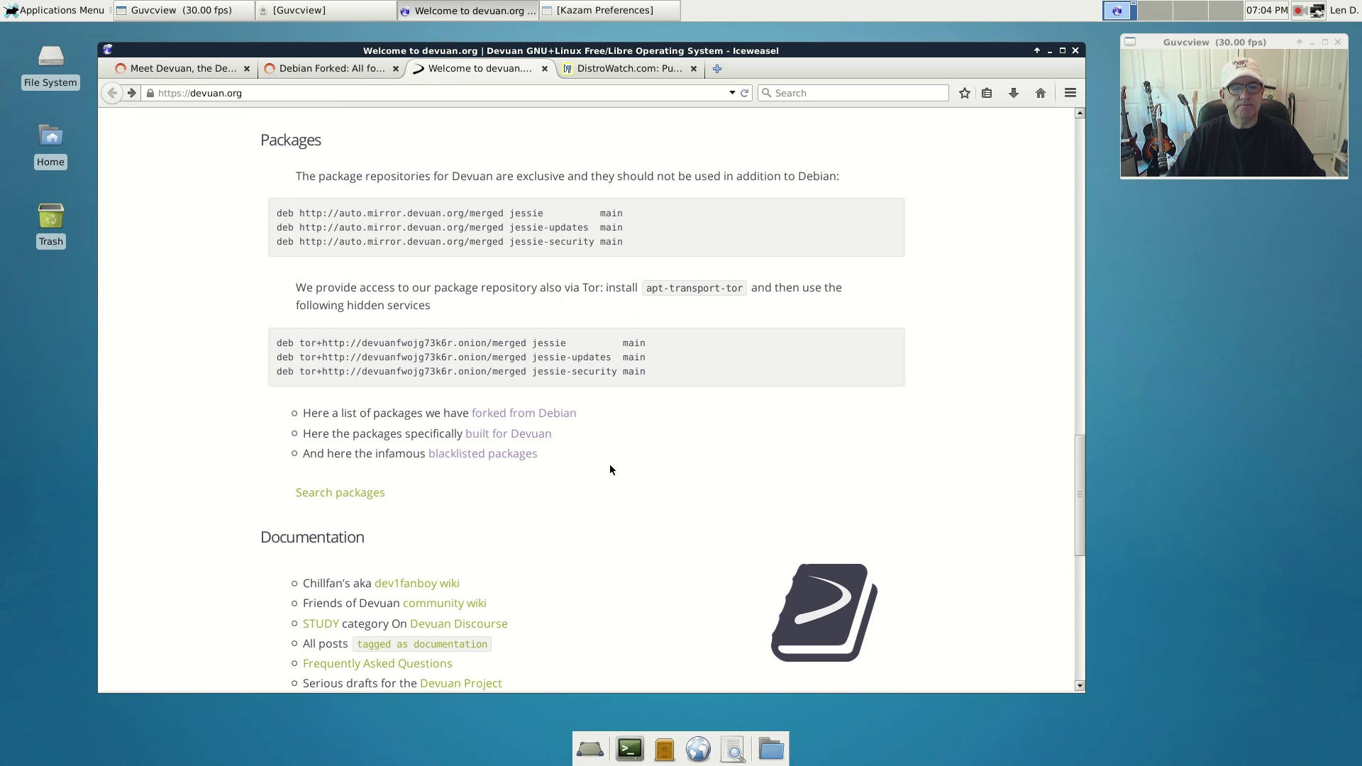
scroll(610, 471, "down", 6)
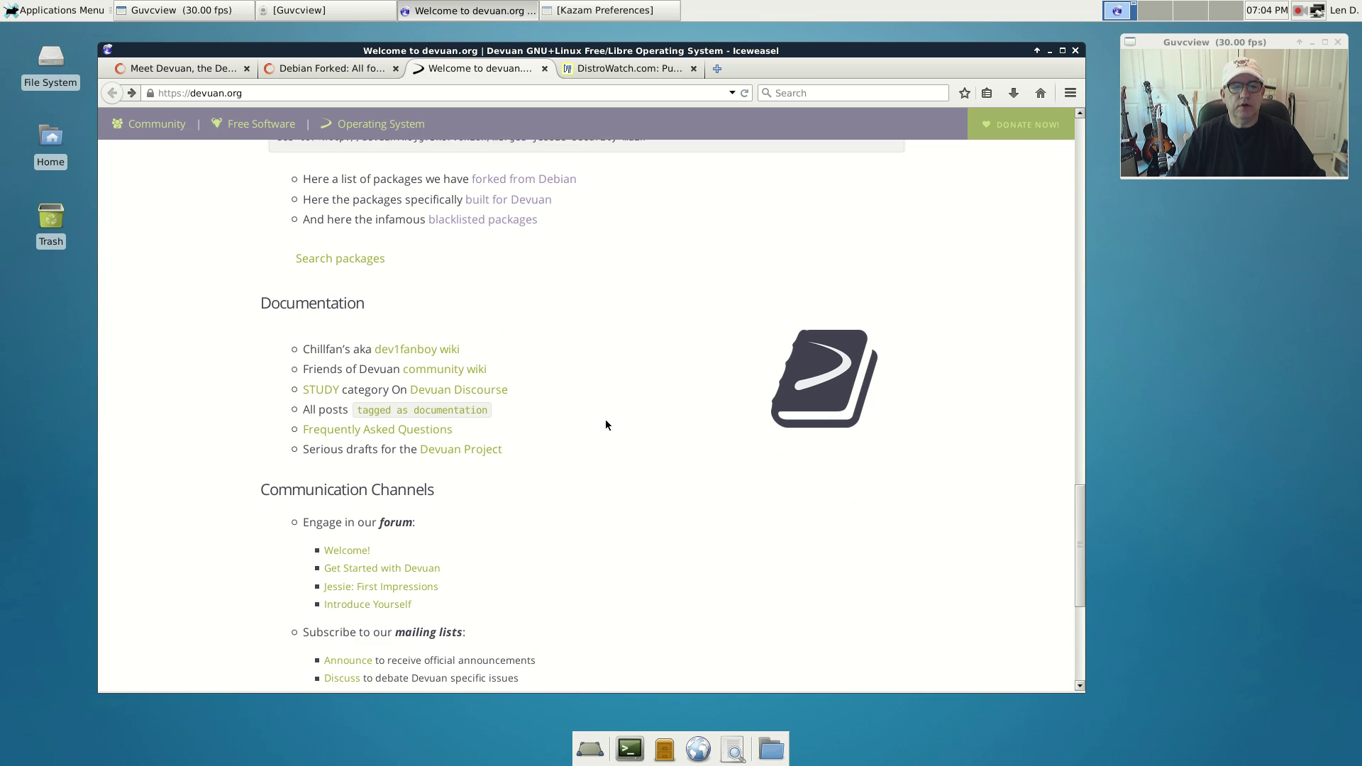
scroll(617, 395, "up", 2)
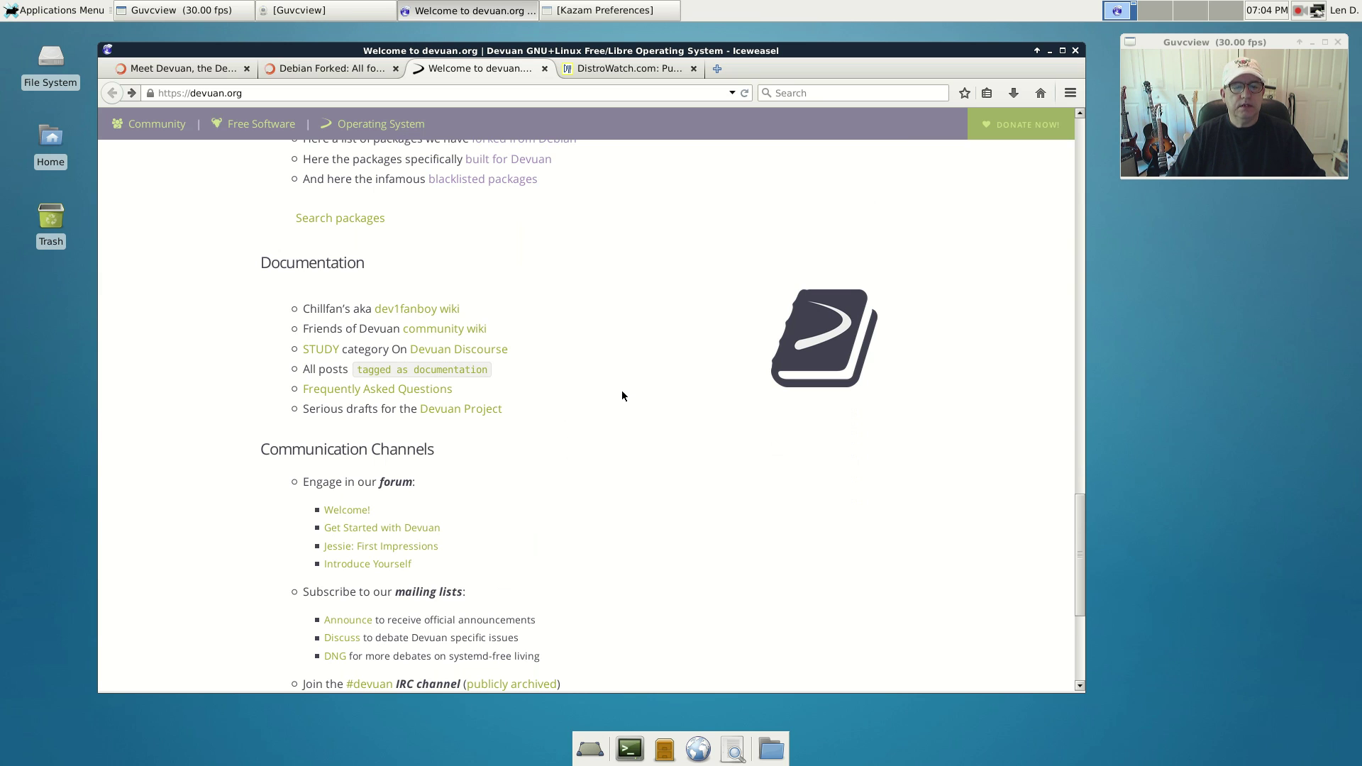
scroll(621, 396, "down", 3)
scroll(622, 396, "up", 1)
scroll(622, 395, "up", 15)
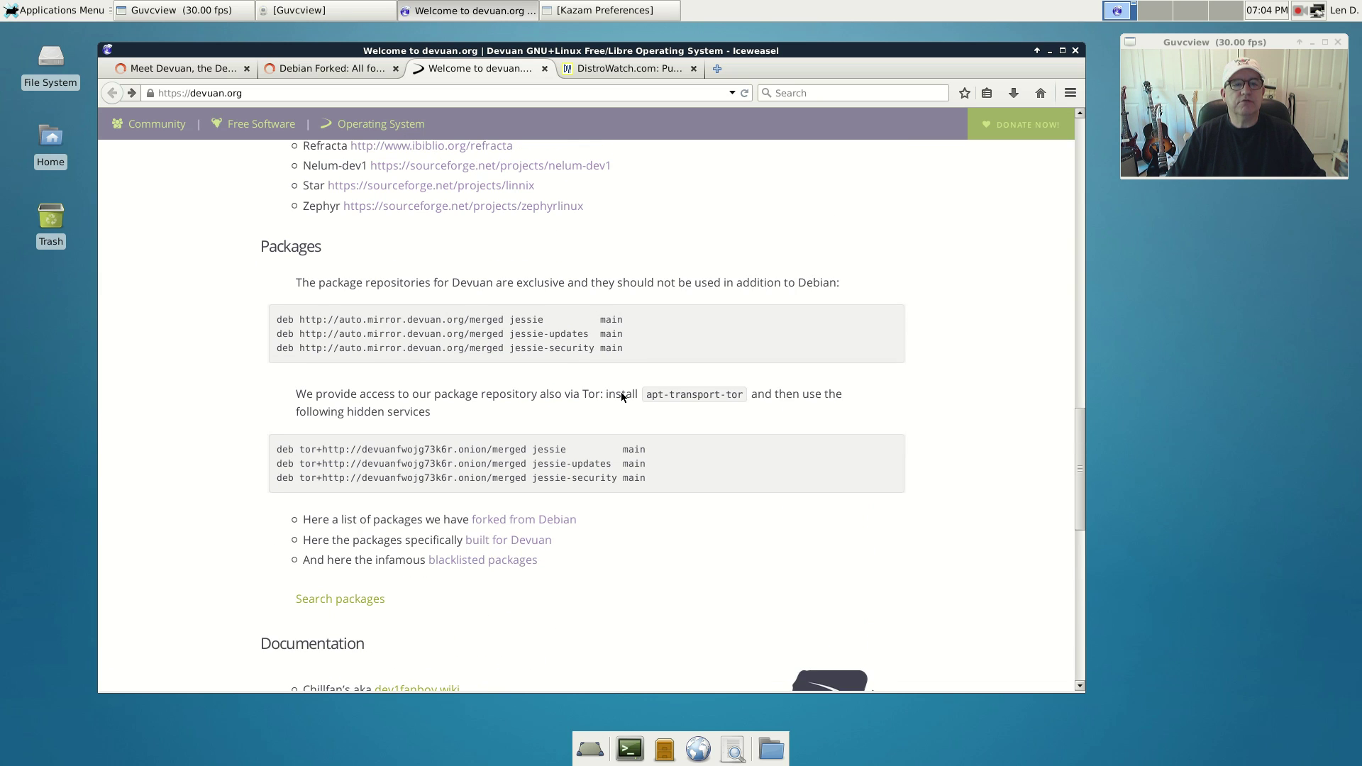
scroll(621, 395, "up", 5)
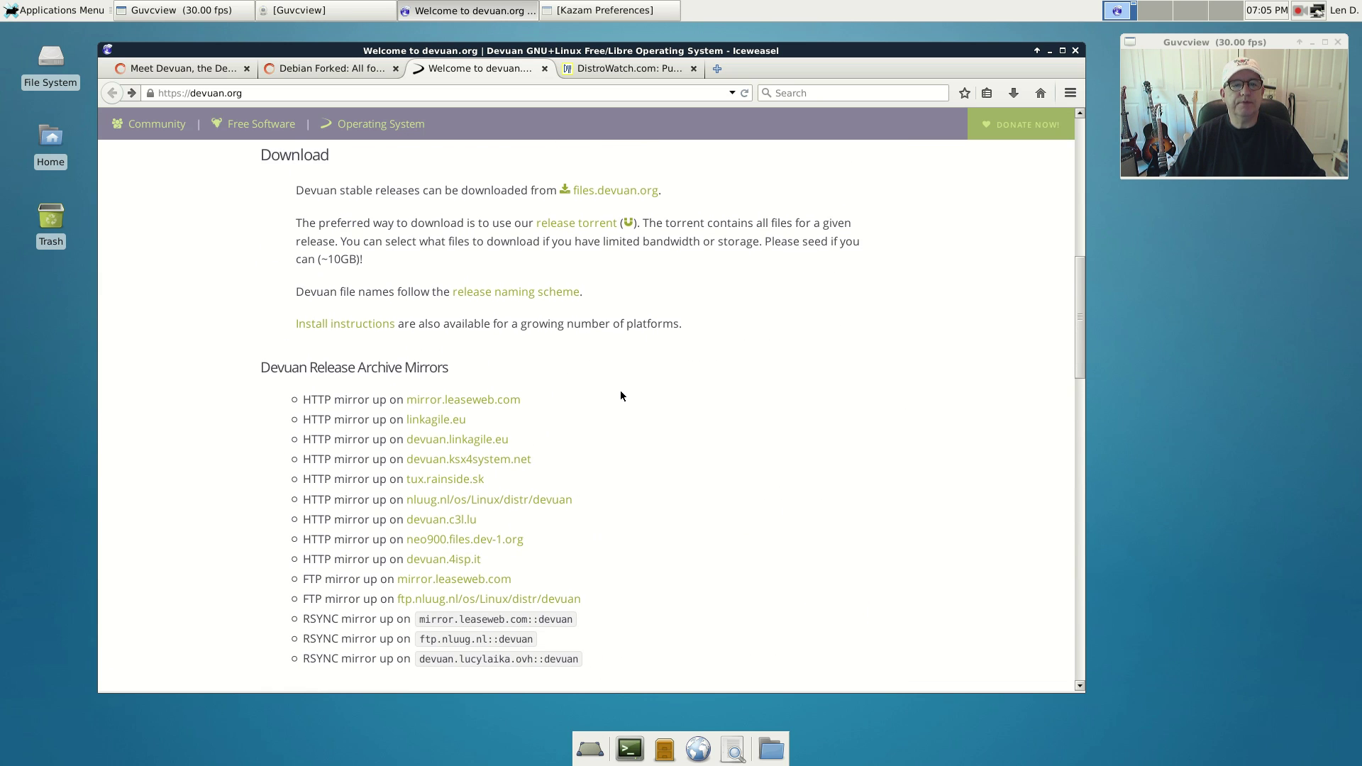
scroll(678, 412, "down", 5)
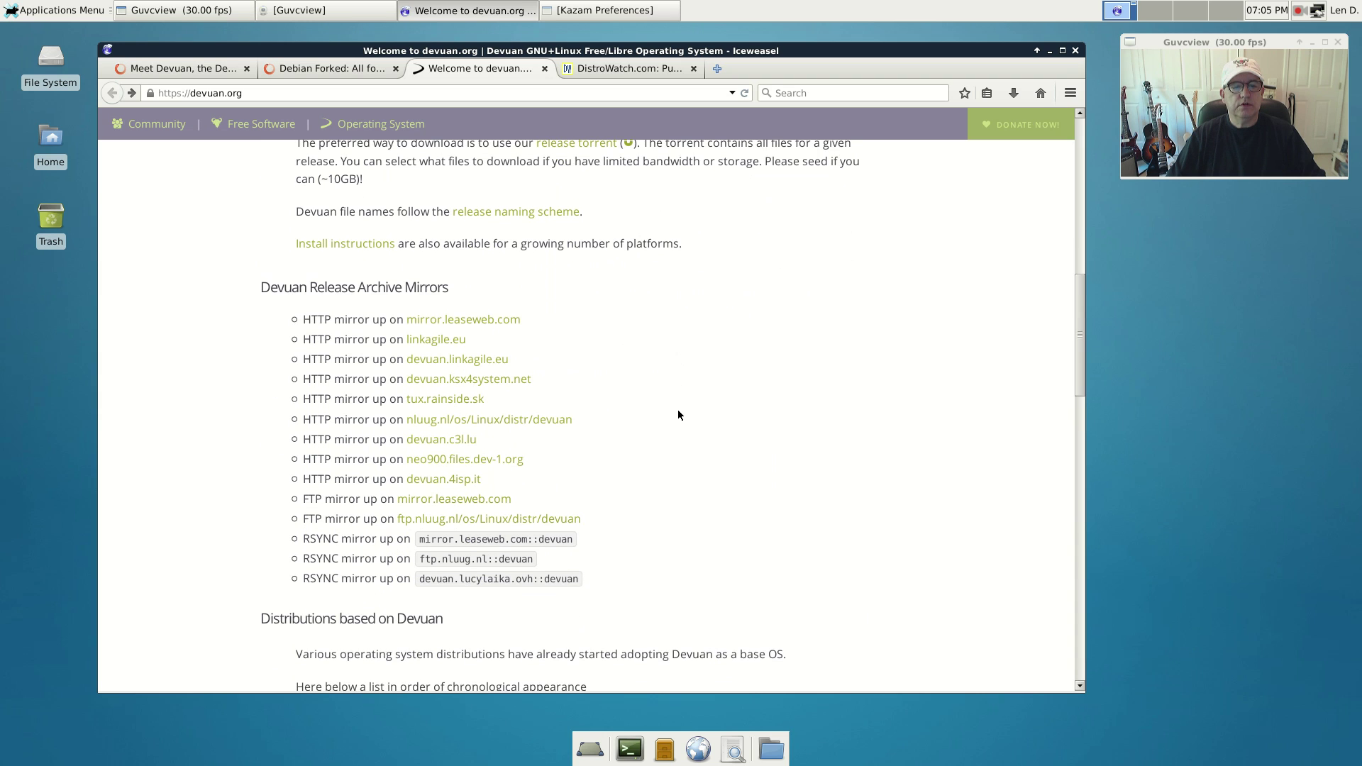
scroll(675, 414, "down", 2)
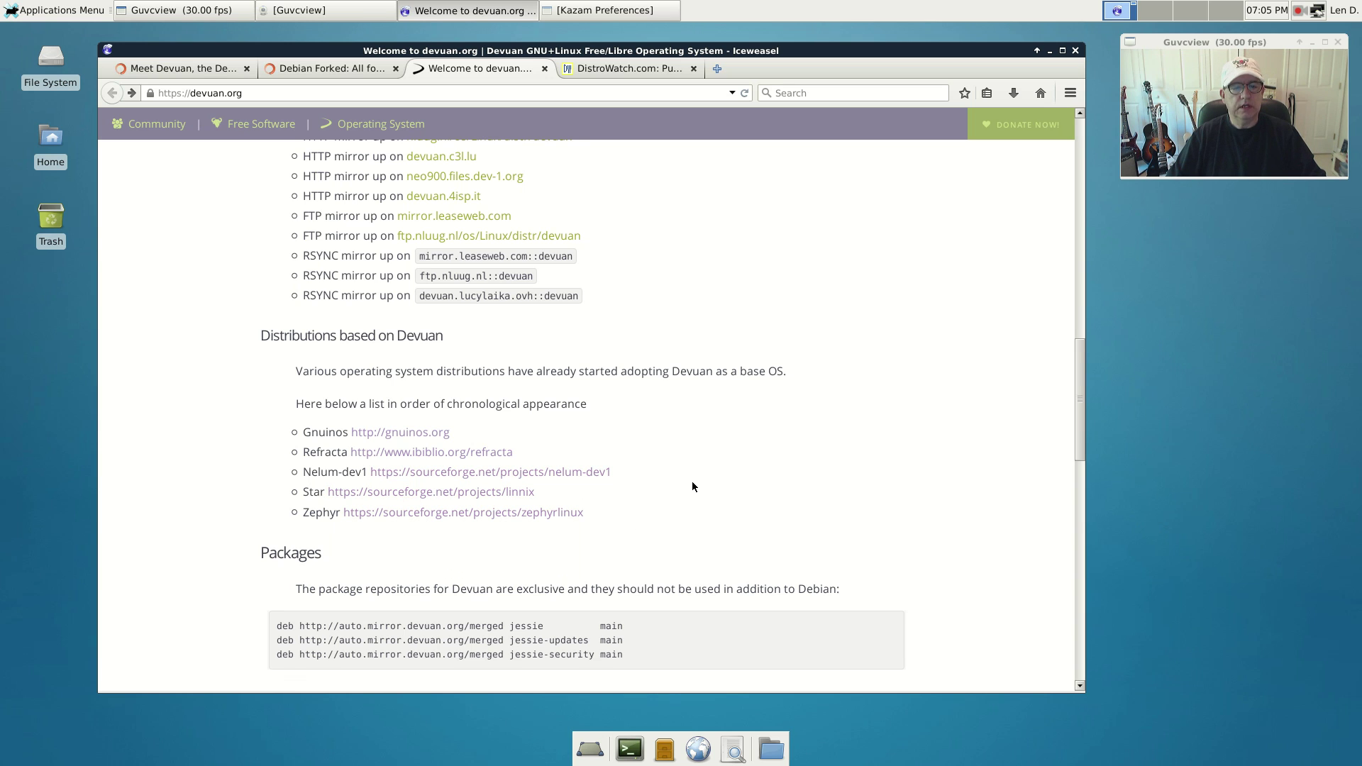
Return to the top of the devuan.org welcome page and bring up the Xfce Applications Menu.
scroll(658, 487, "up", 15)
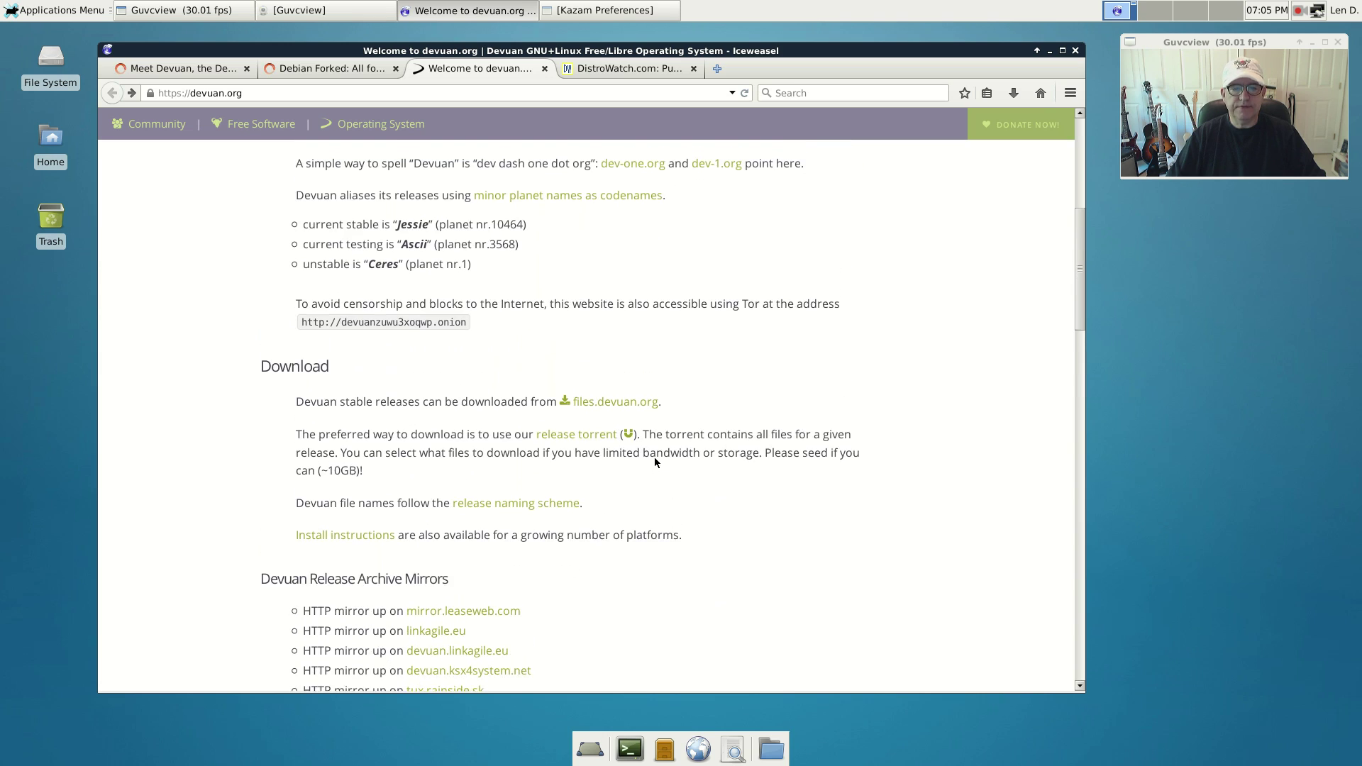
scroll(660, 444, "up", 3)
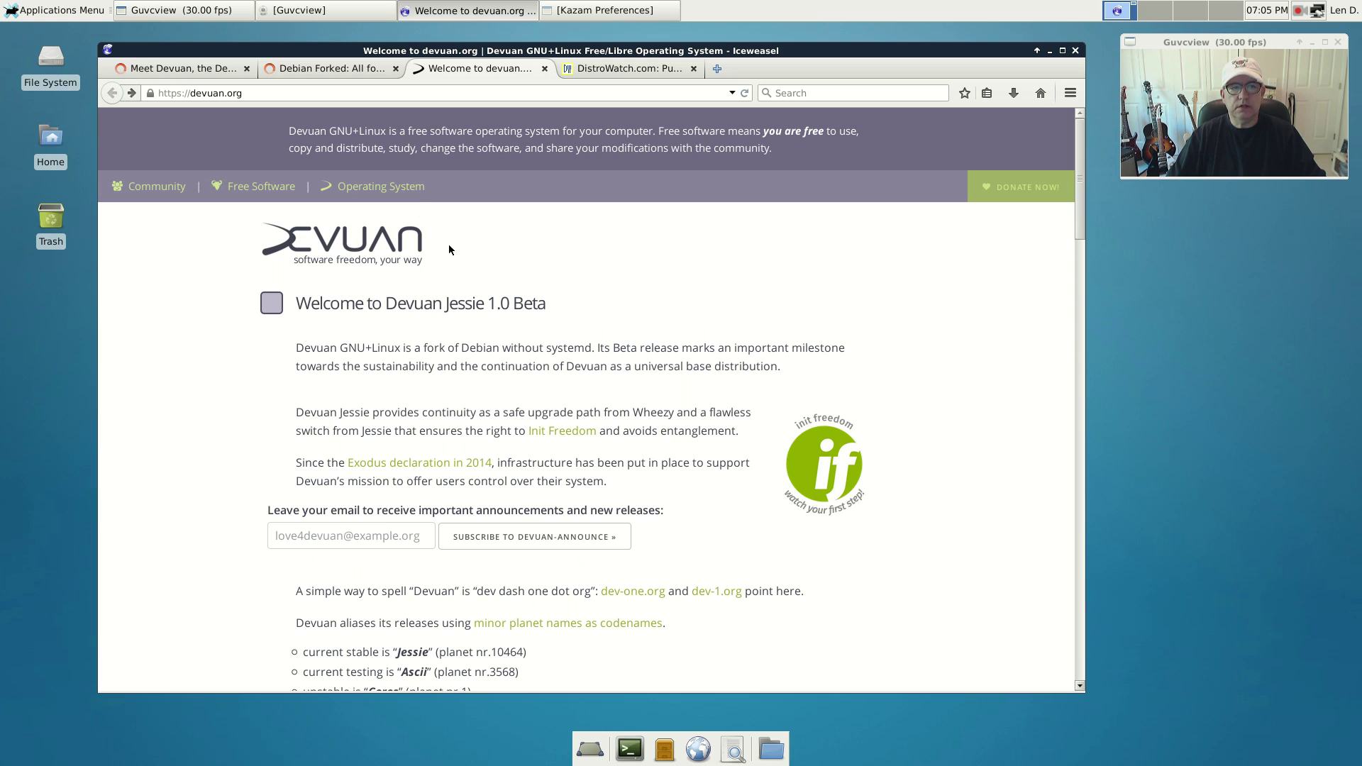
left_click(63, 14)
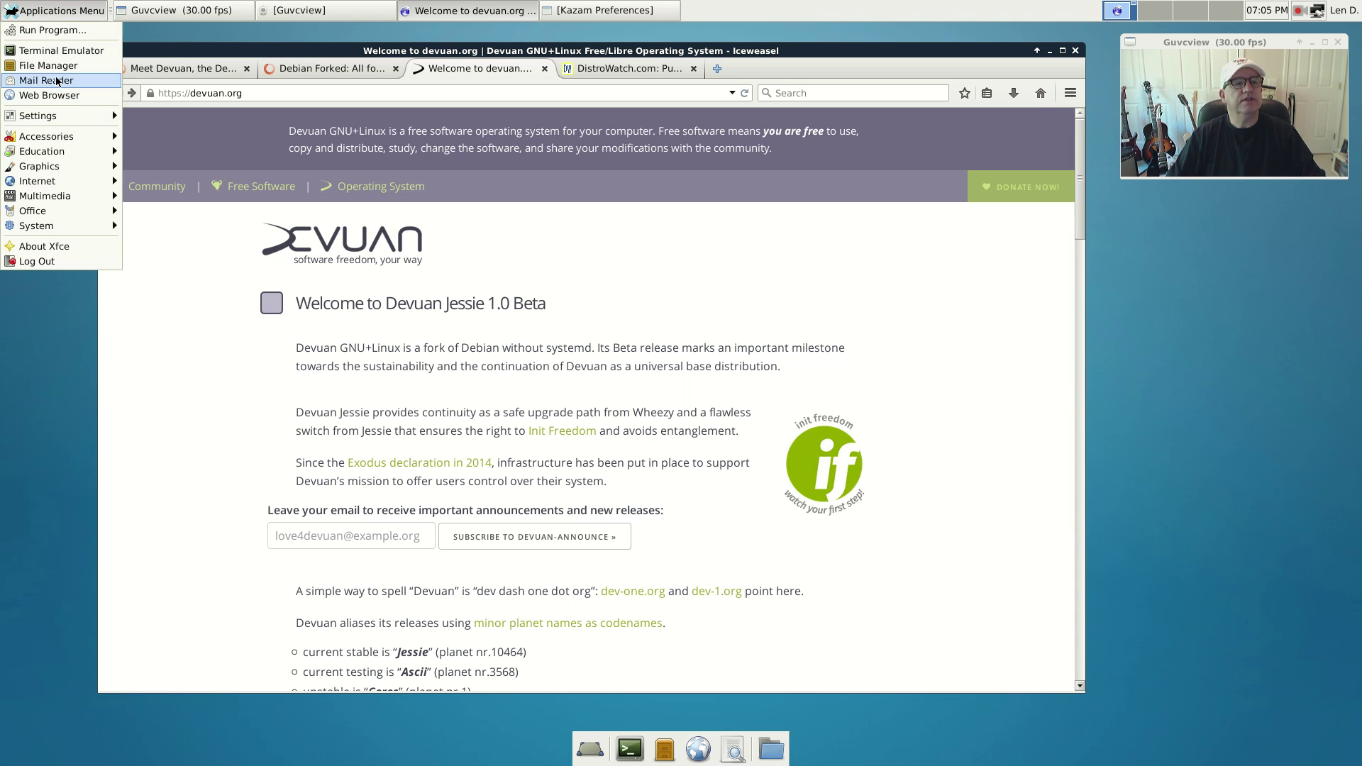
Look through the Settings submenu, close the menu unused, and minimise Iceweasel.
mouse_move(65, 119)
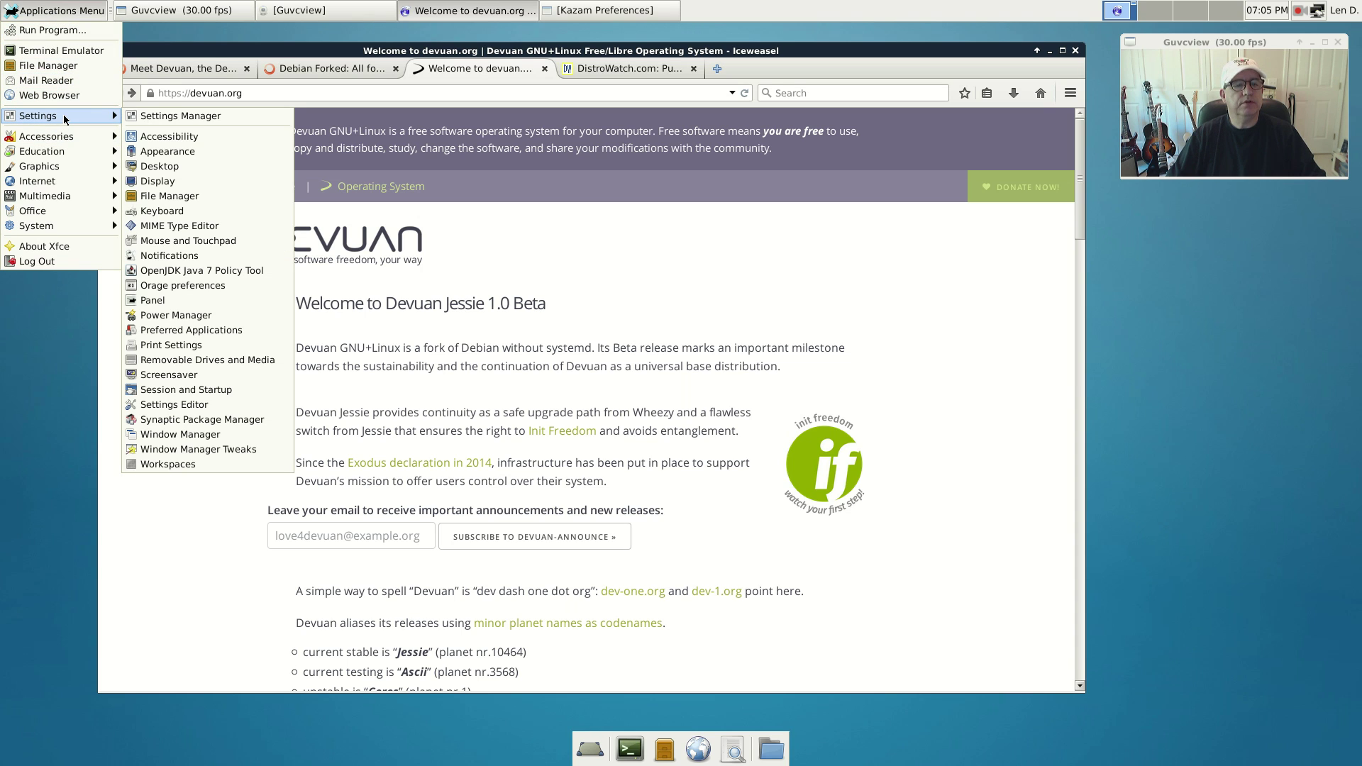
left_click(210, 421)
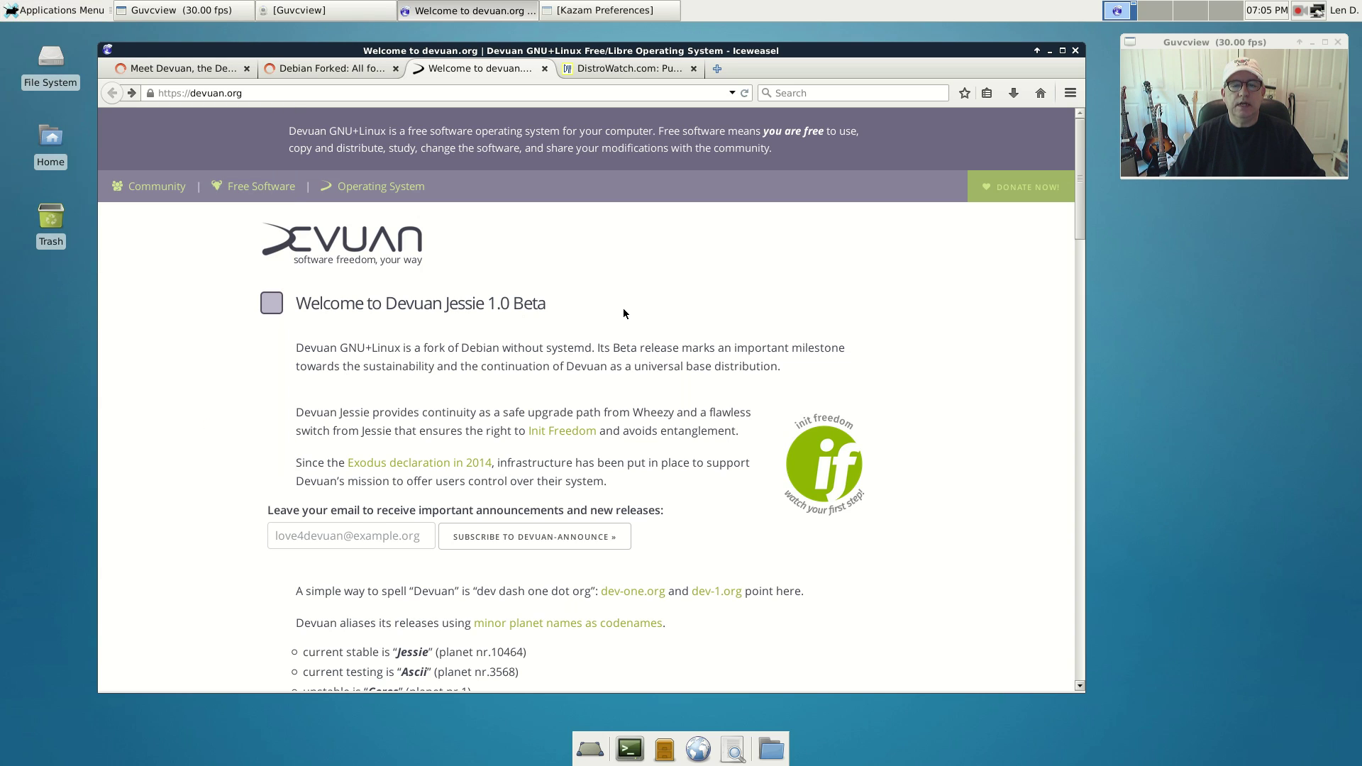
left_click(1050, 51)
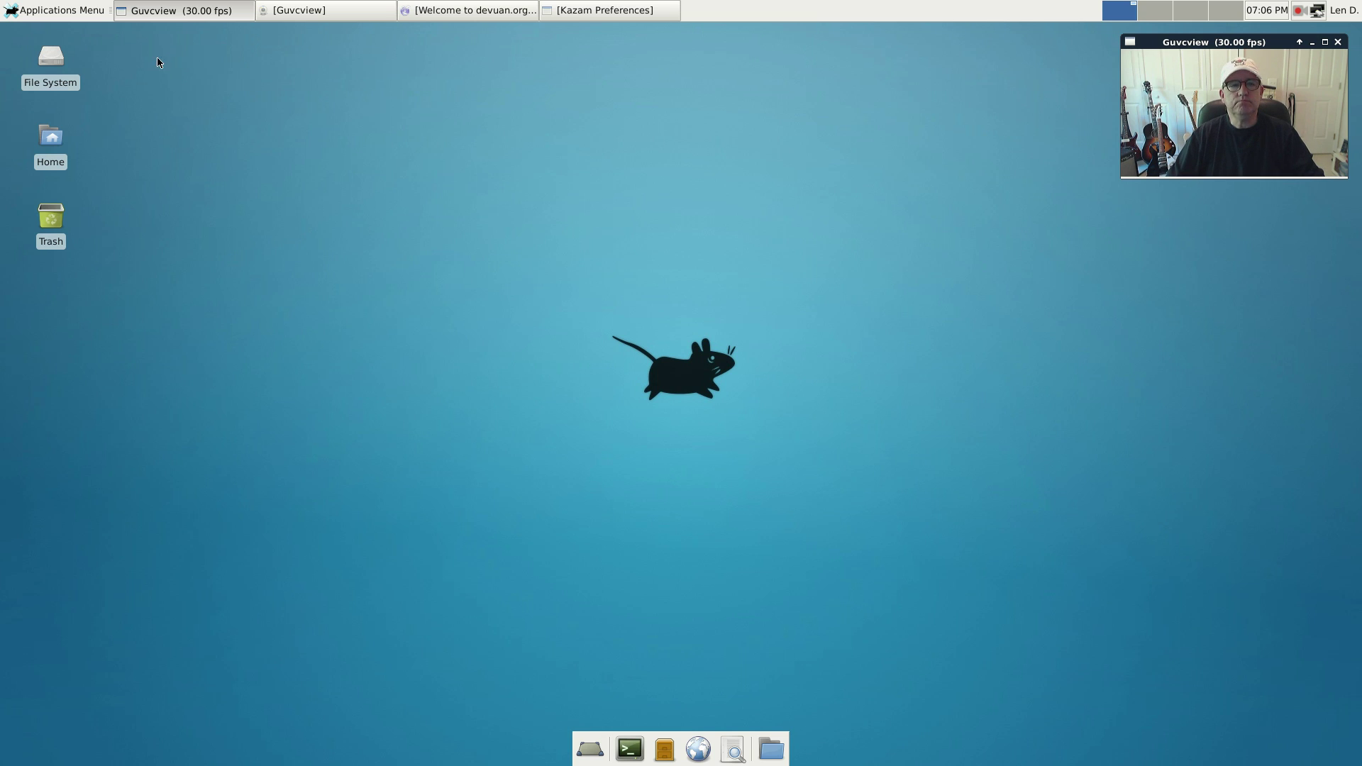
Browse the Applications Menu again and close it without launching anything.
left_click(71, 12)
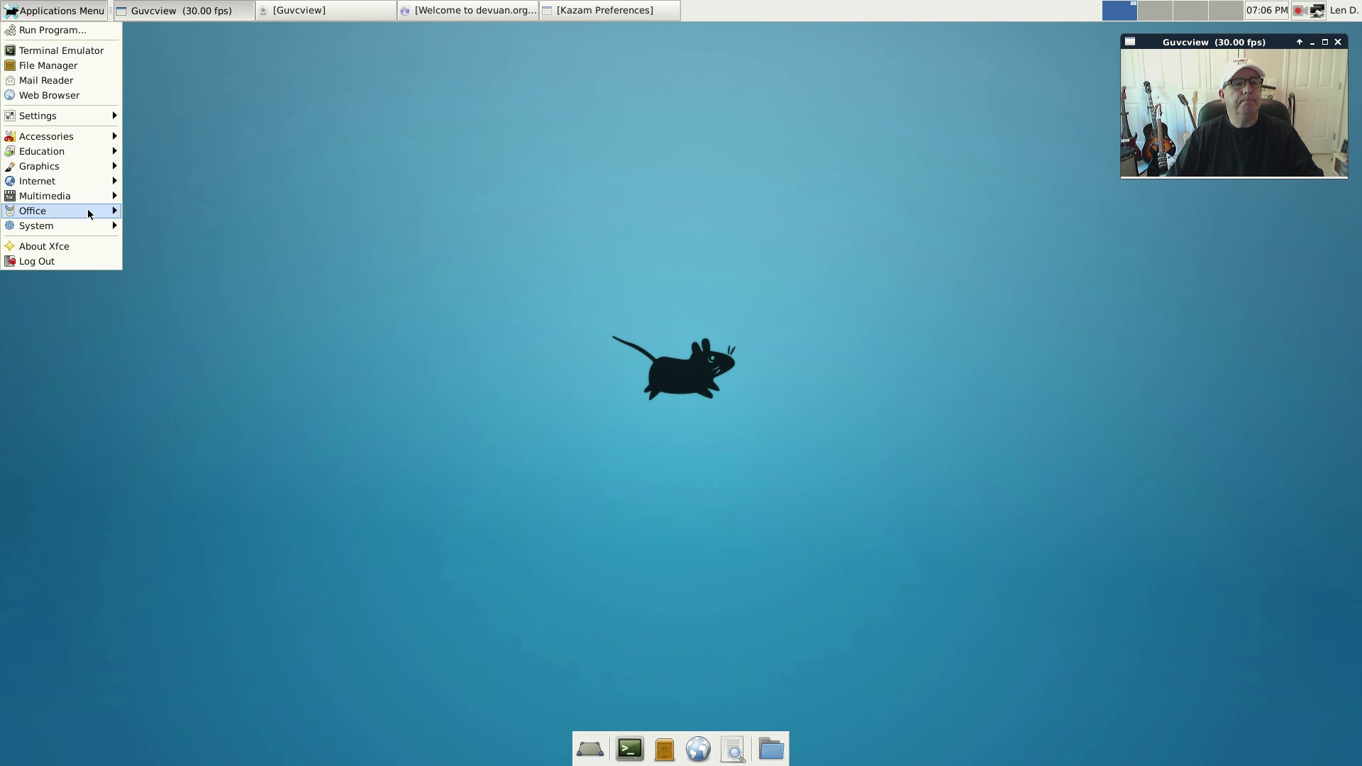
mouse_move(91, 227)
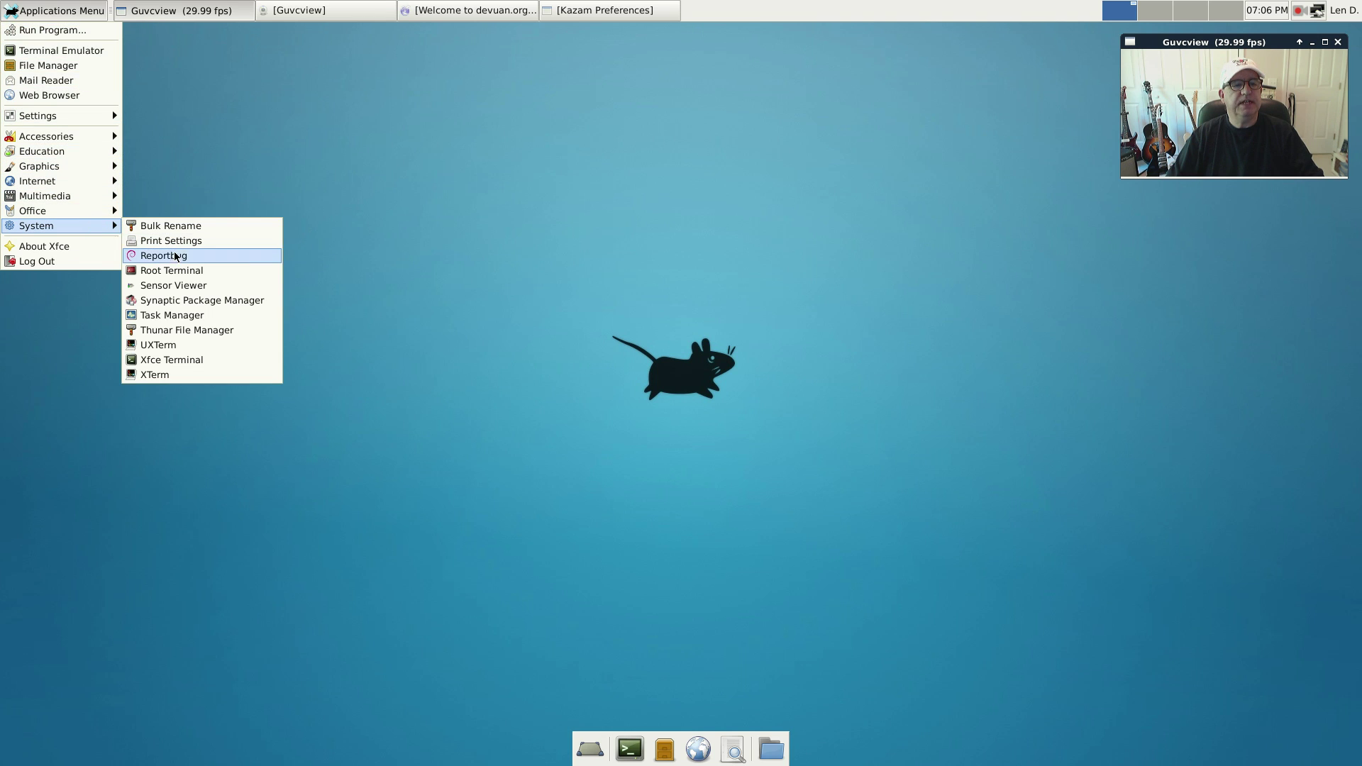
left_click(170, 299)
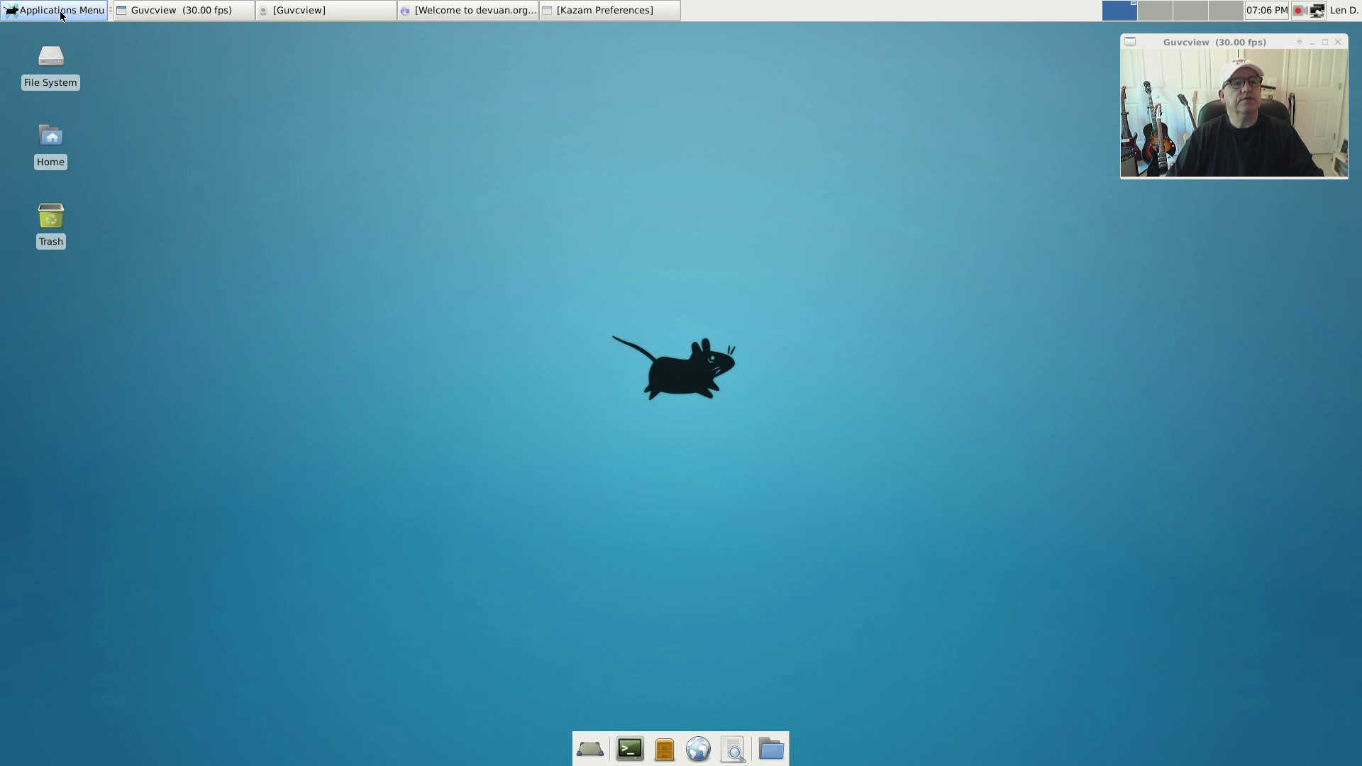
In Thunar, go from Home to /etc/apt and open sources.list in Mousepad.
double_click(54, 135)
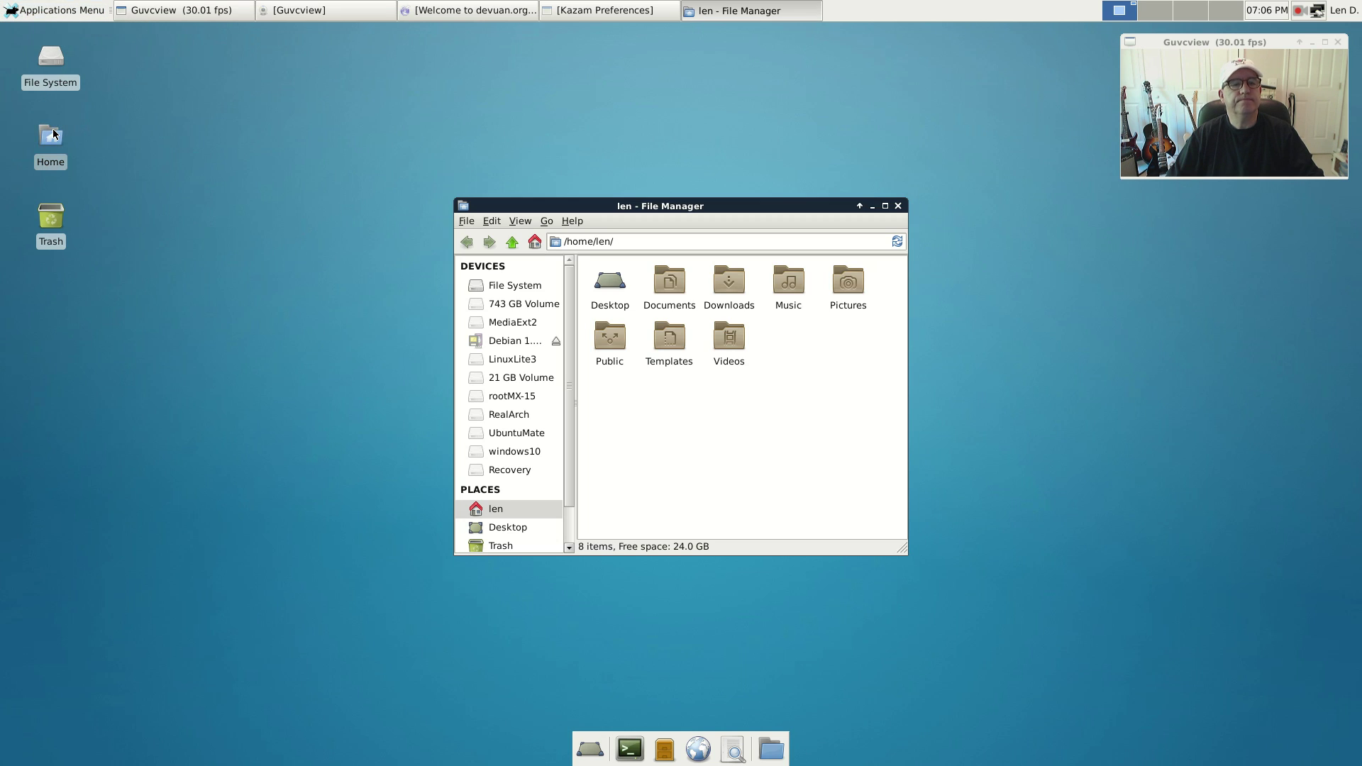
left_click(501, 287)
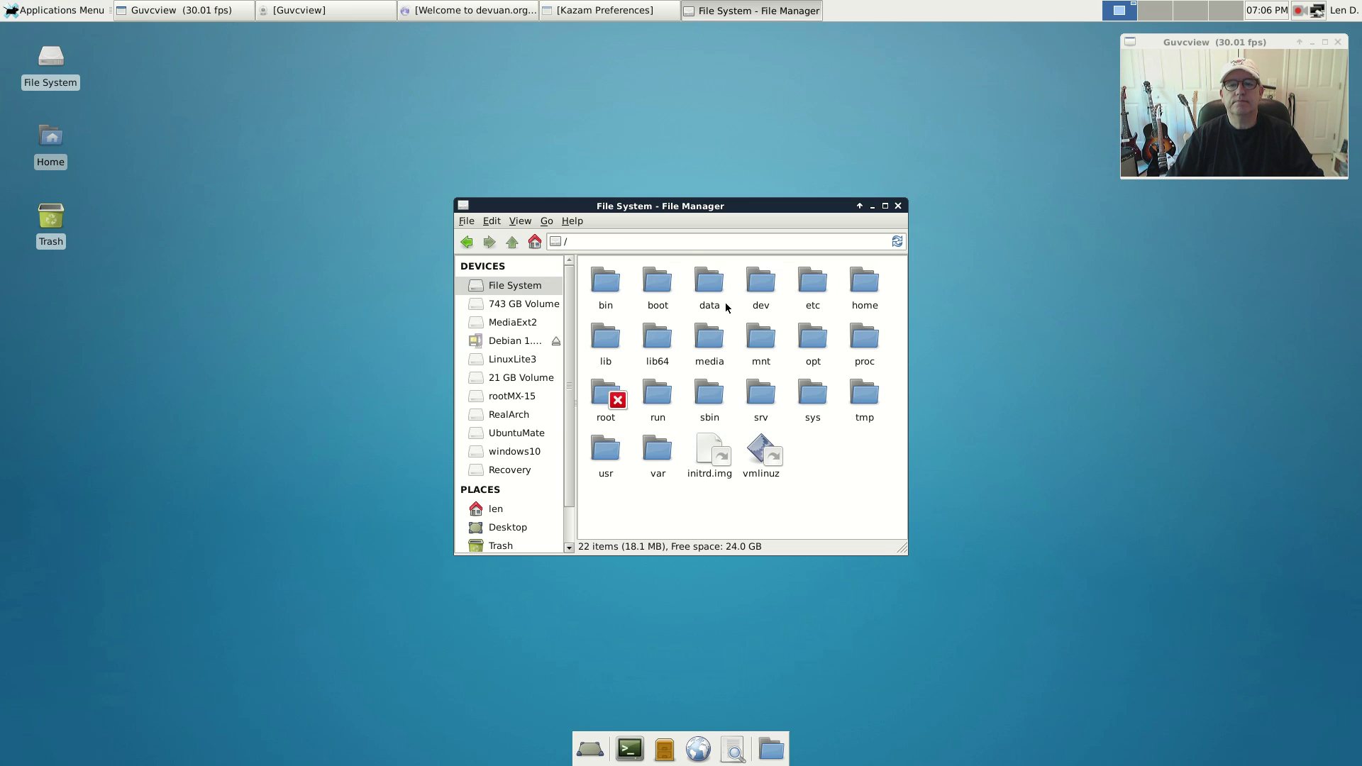
double_click(812, 286)
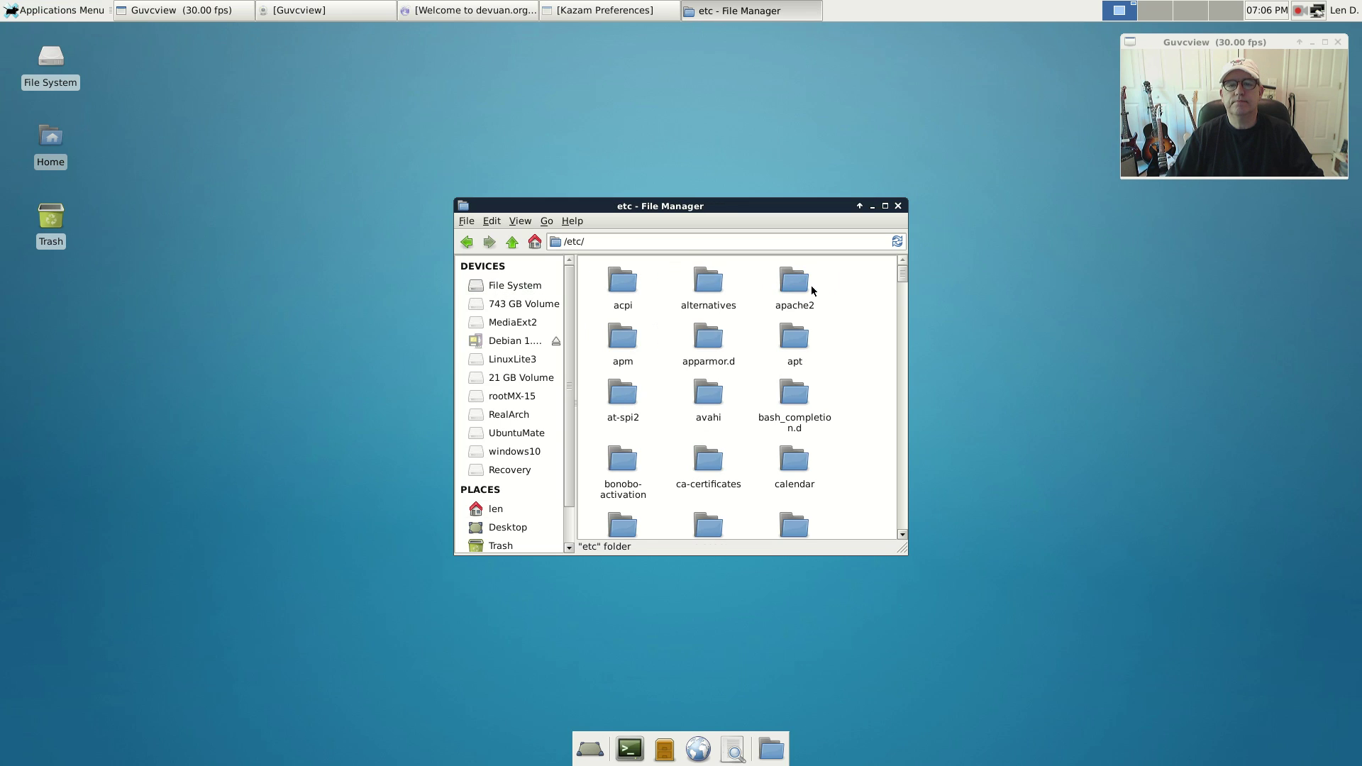
double_click(804, 334)
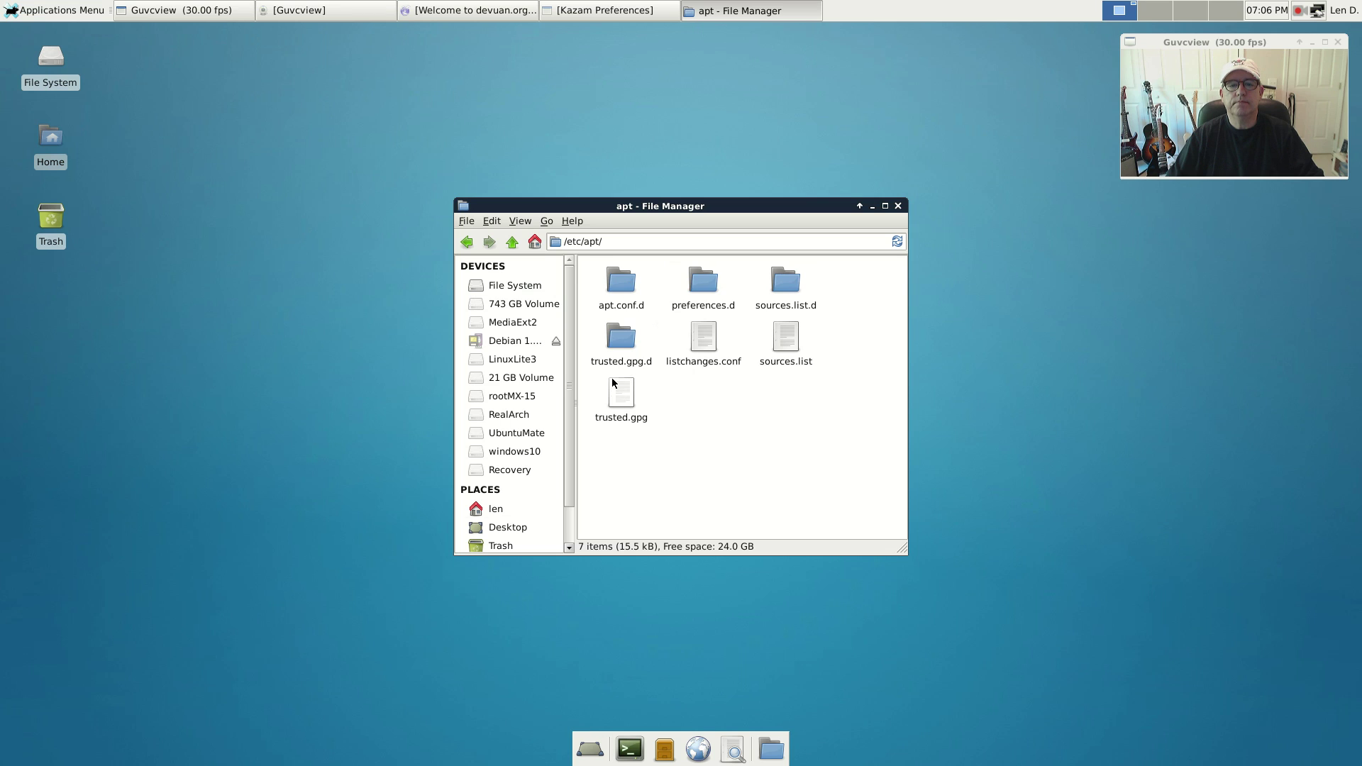
double_click(768, 342)
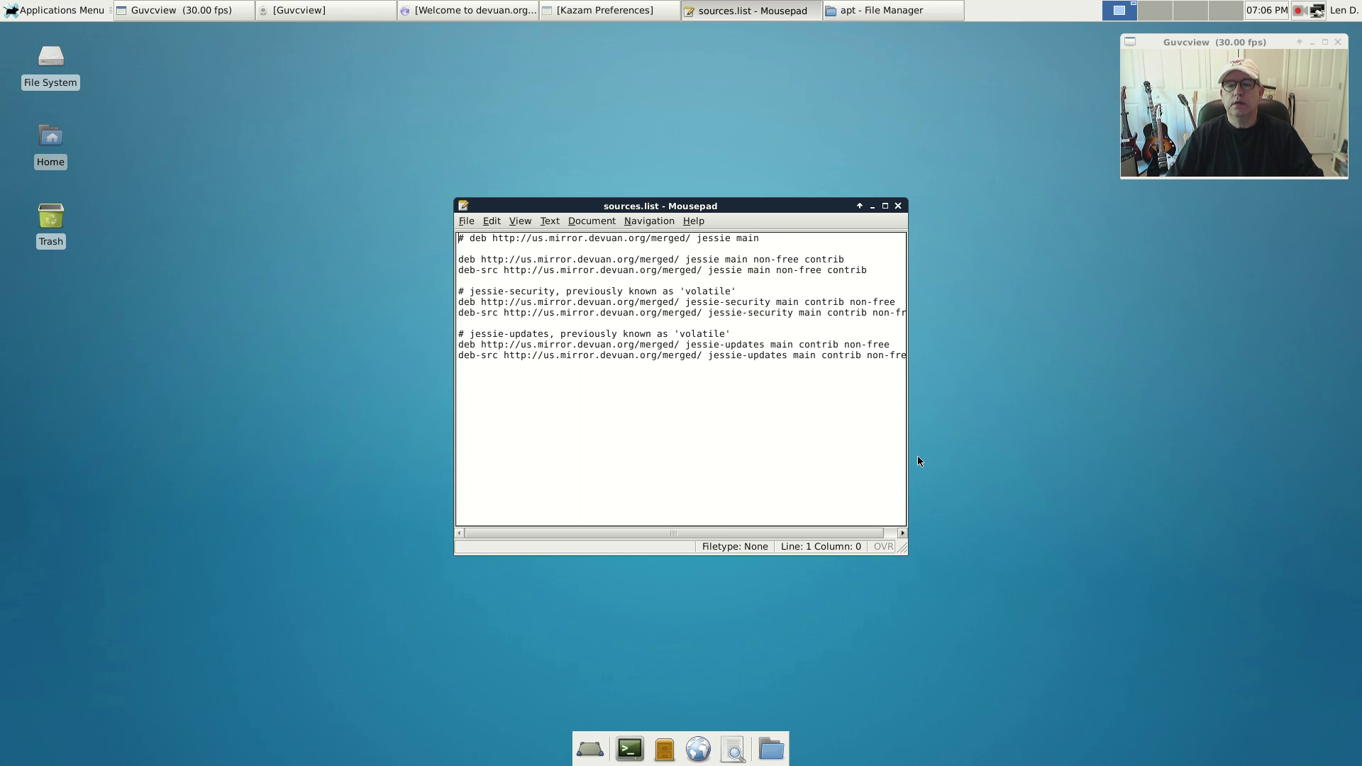
Enlarge the Mousepad window so the long jessie, jessie-security and jessie-updates lines fit.
left_click_drag(903, 549, 959, 564)
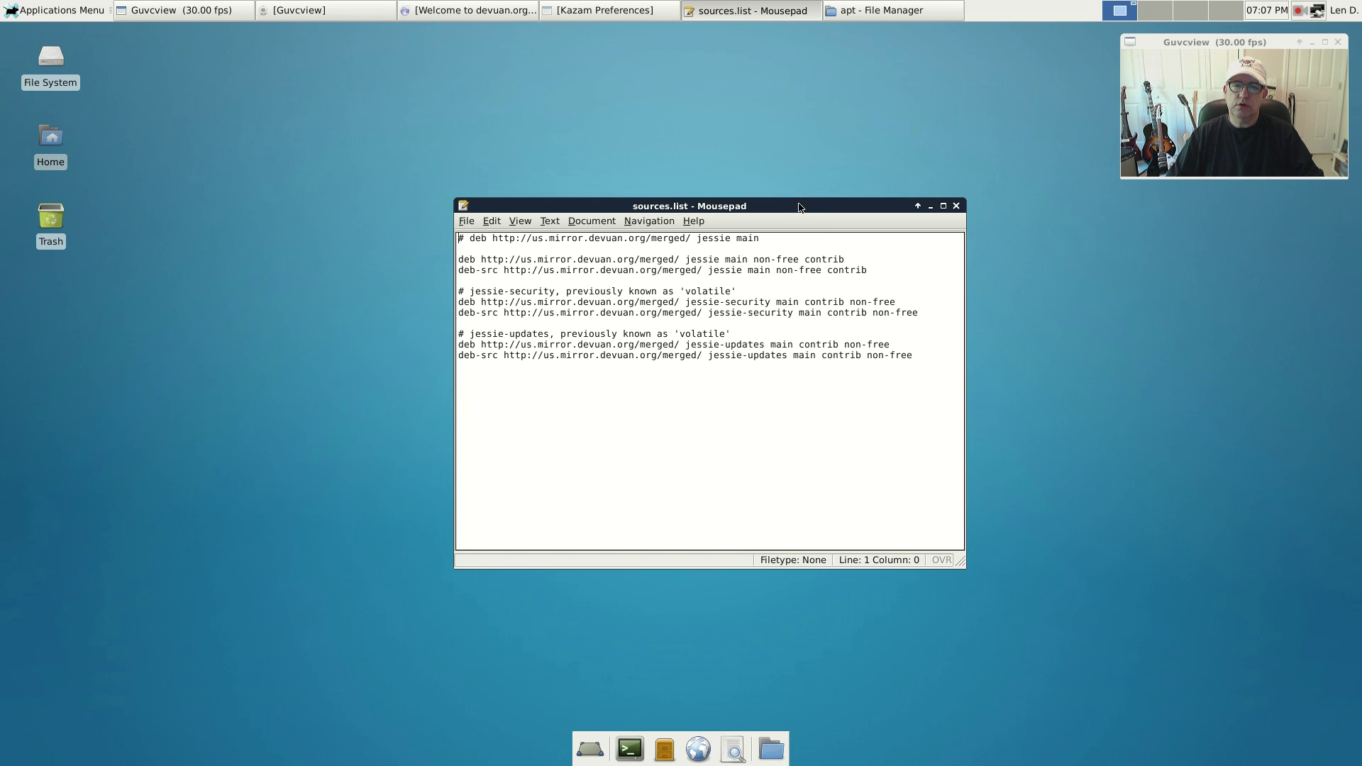
Close the sources.list editor and shift the /etc/apt folder window up-left.
left_click_drag(799, 203, 756, 94)
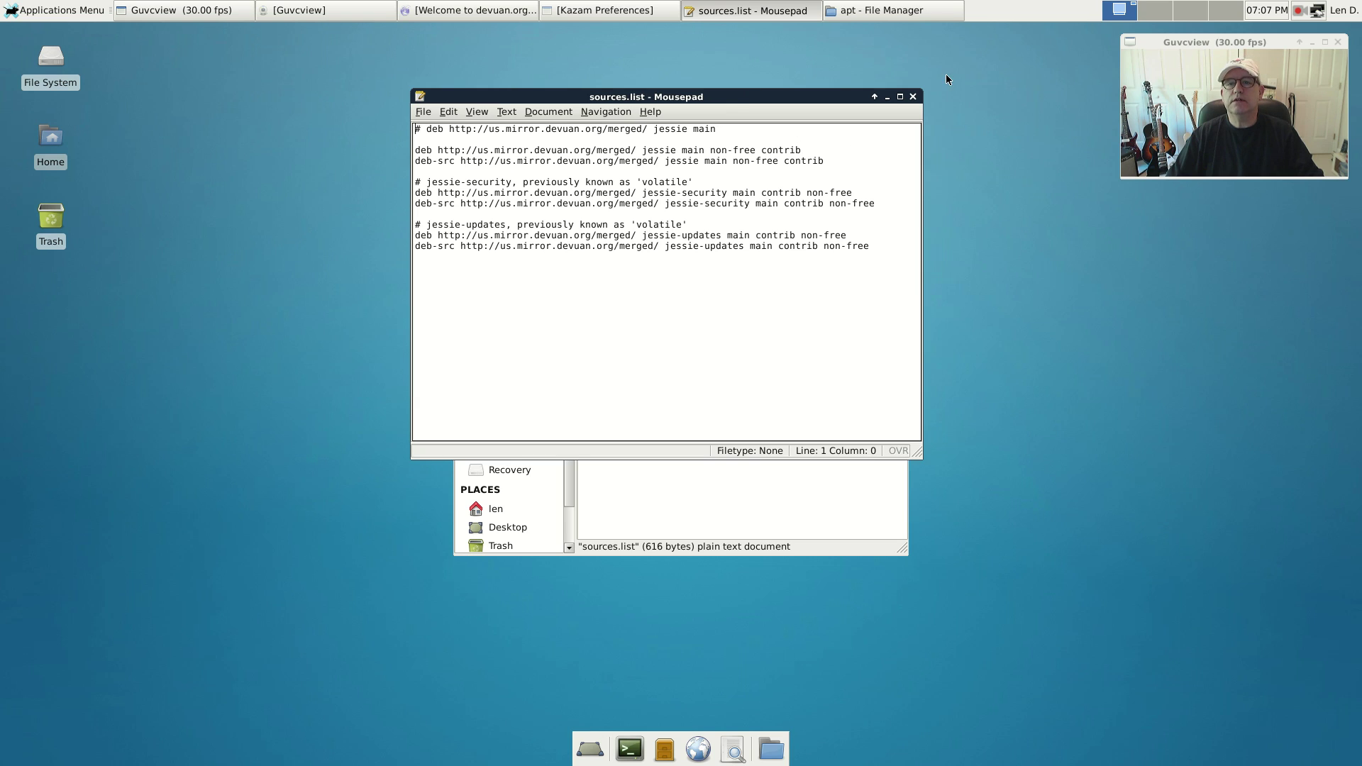
left_click(913, 97)
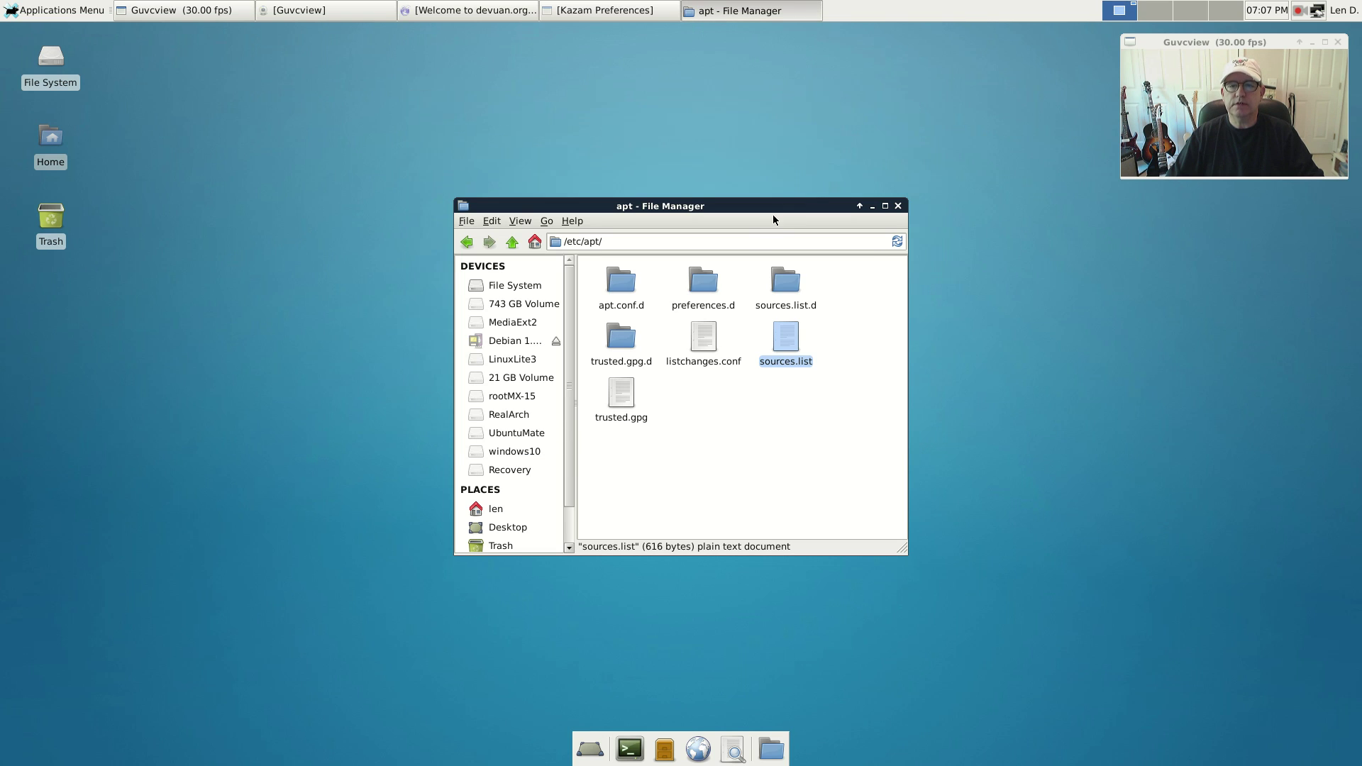
left_click_drag(776, 204, 737, 160)
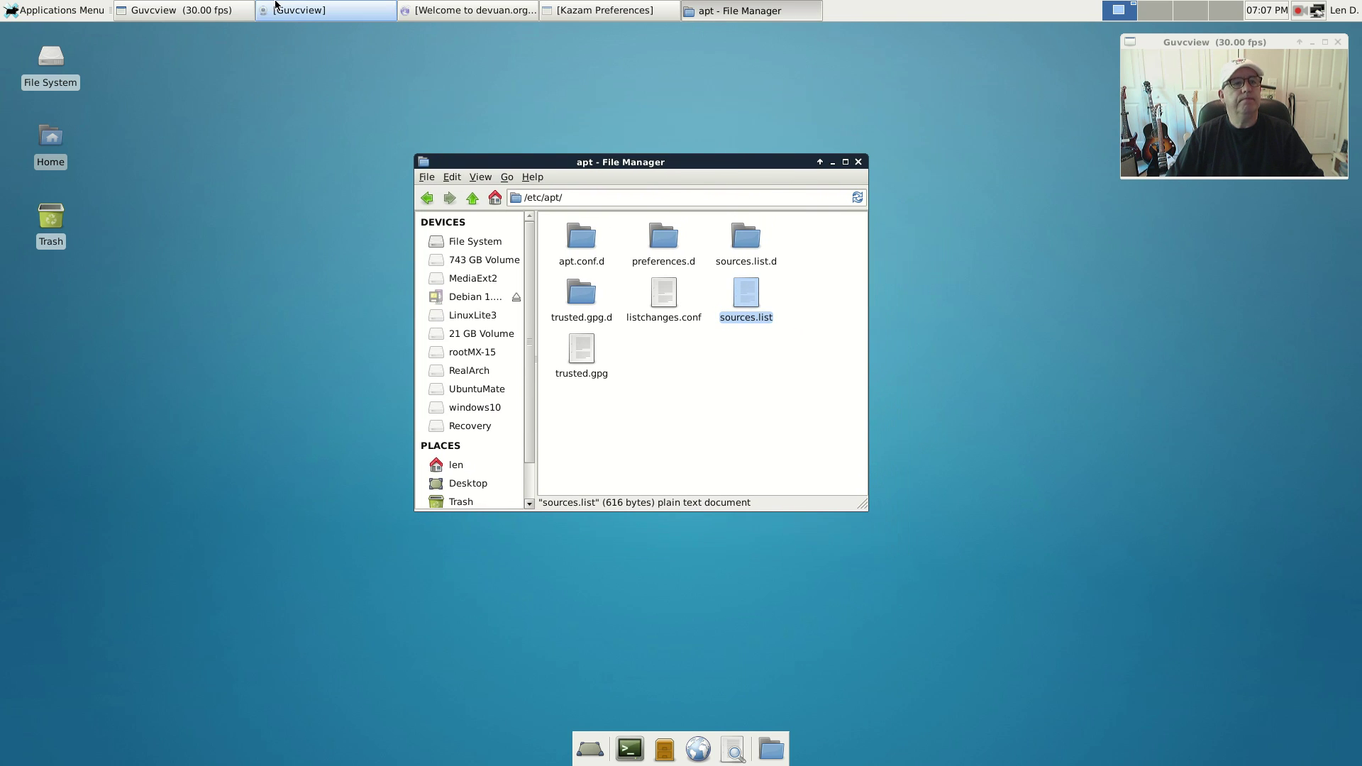
Browse the Settings, Accessories and Multimedia menu categories, then move the apt folder window lower left.
left_click(47, 11)
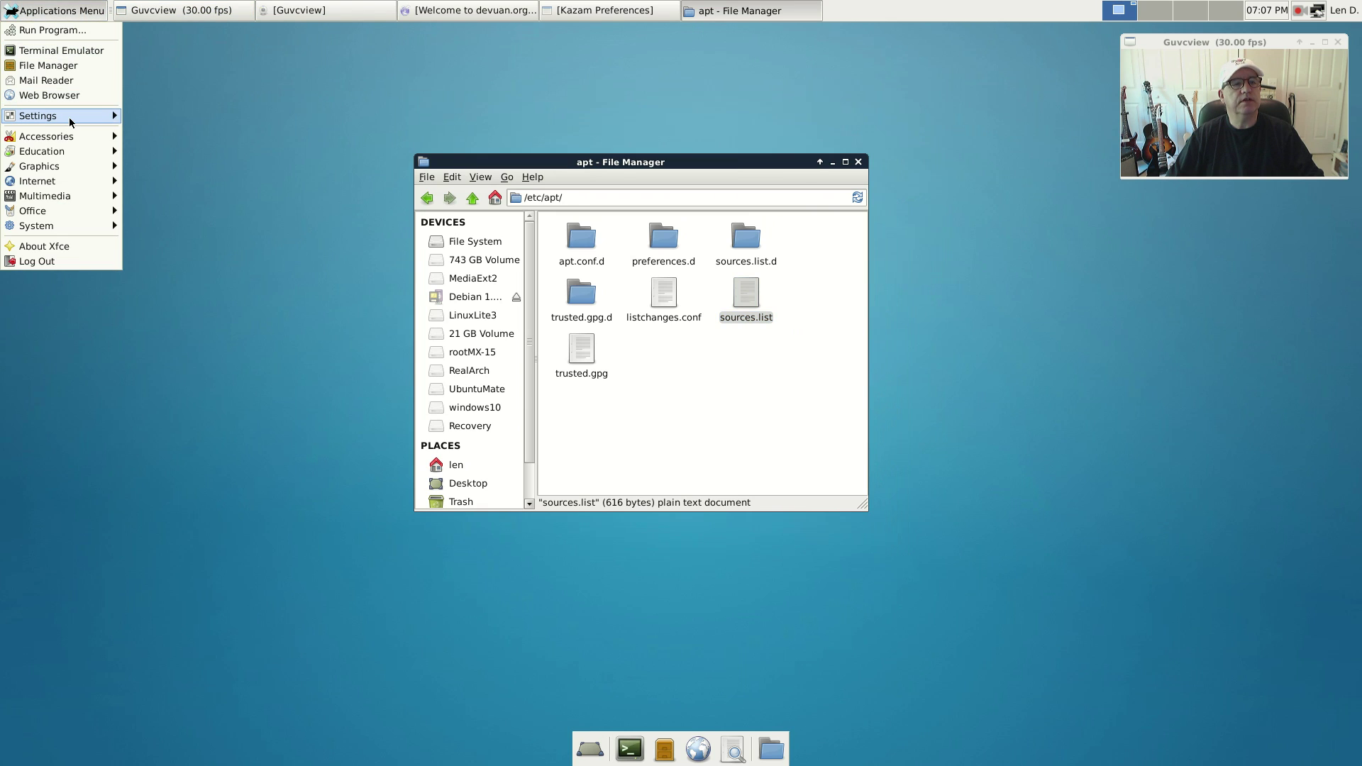
mouse_move(69, 116)
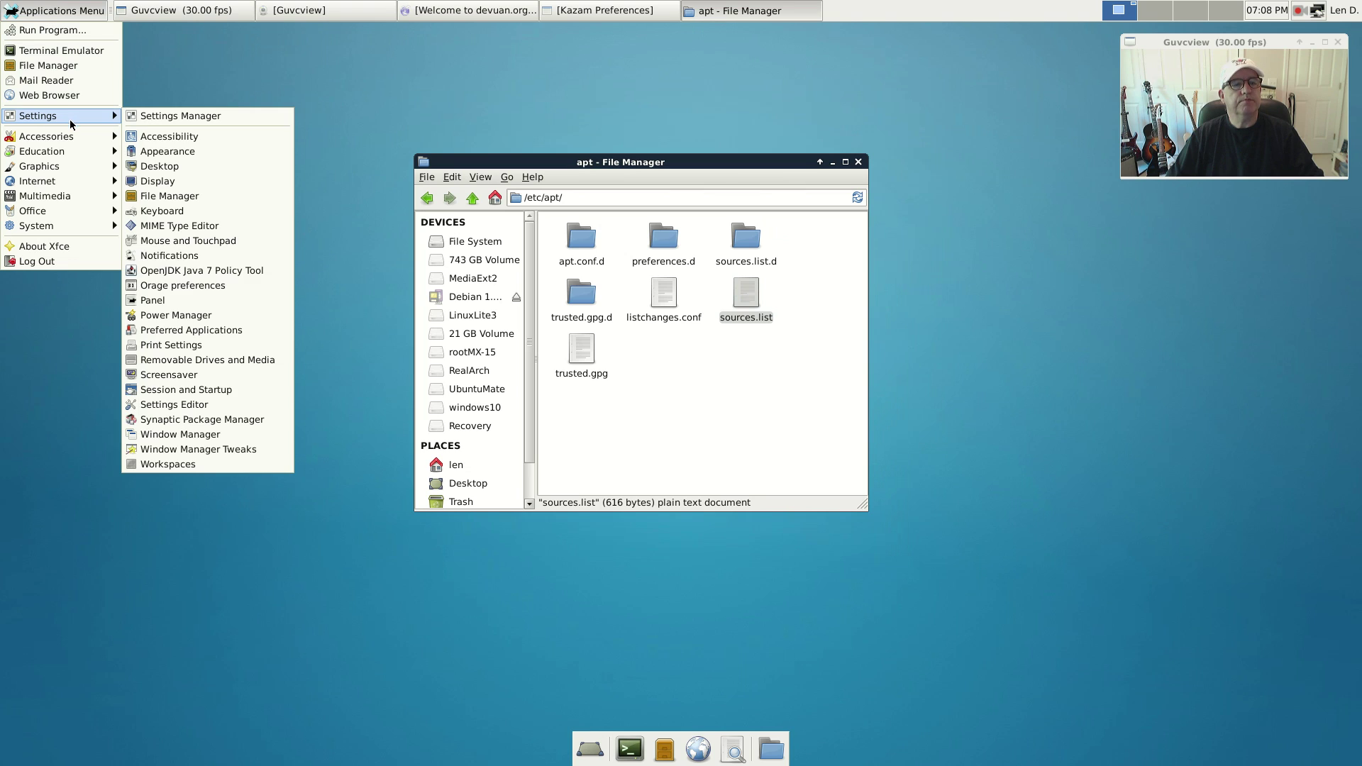
mouse_move(69, 140)
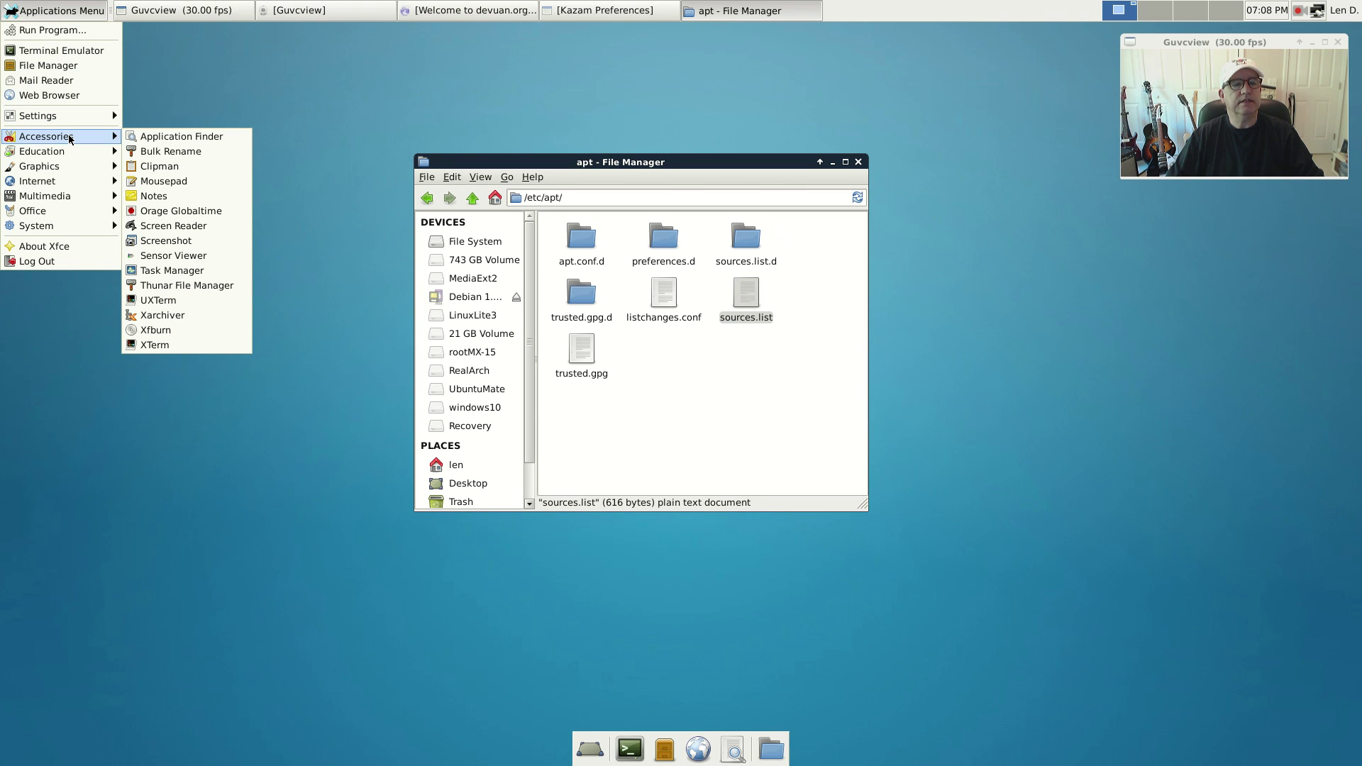
mouse_move(68, 170)
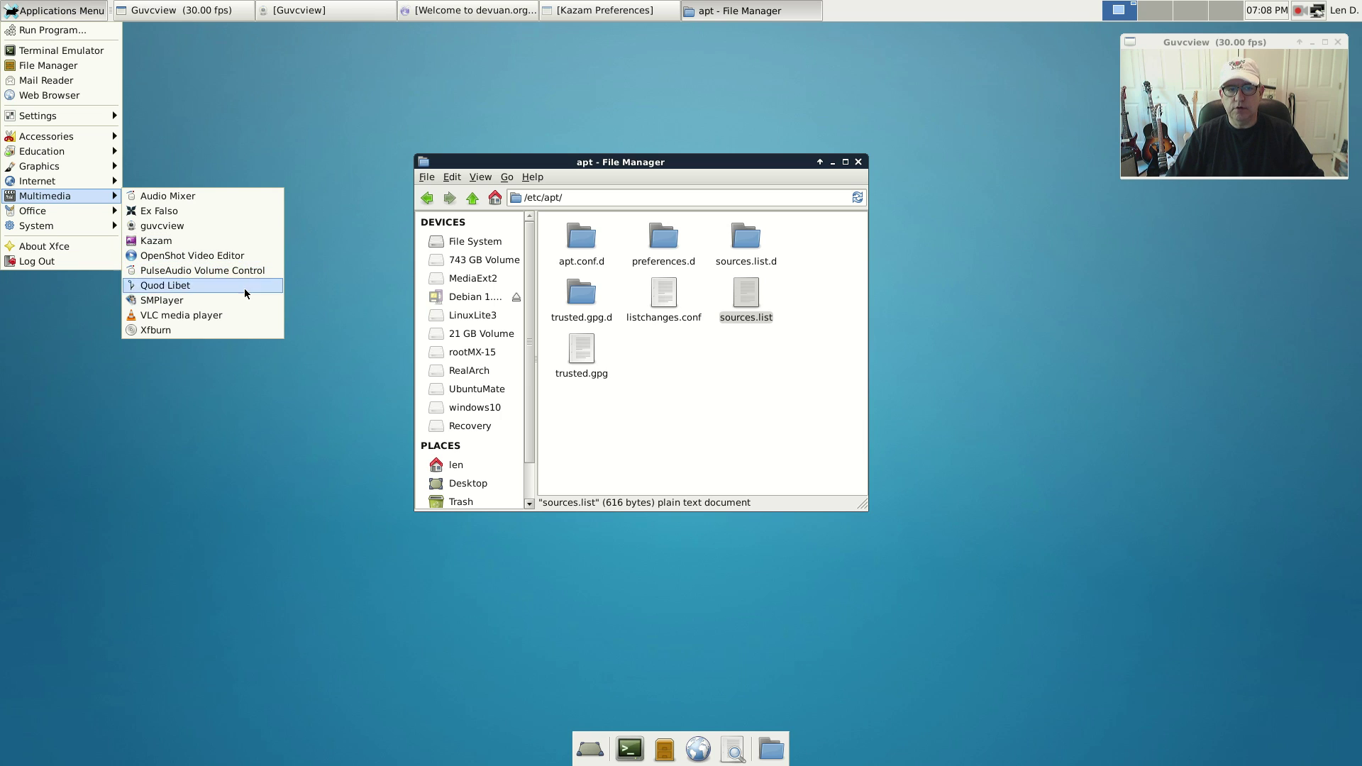
left_click(352, 151)
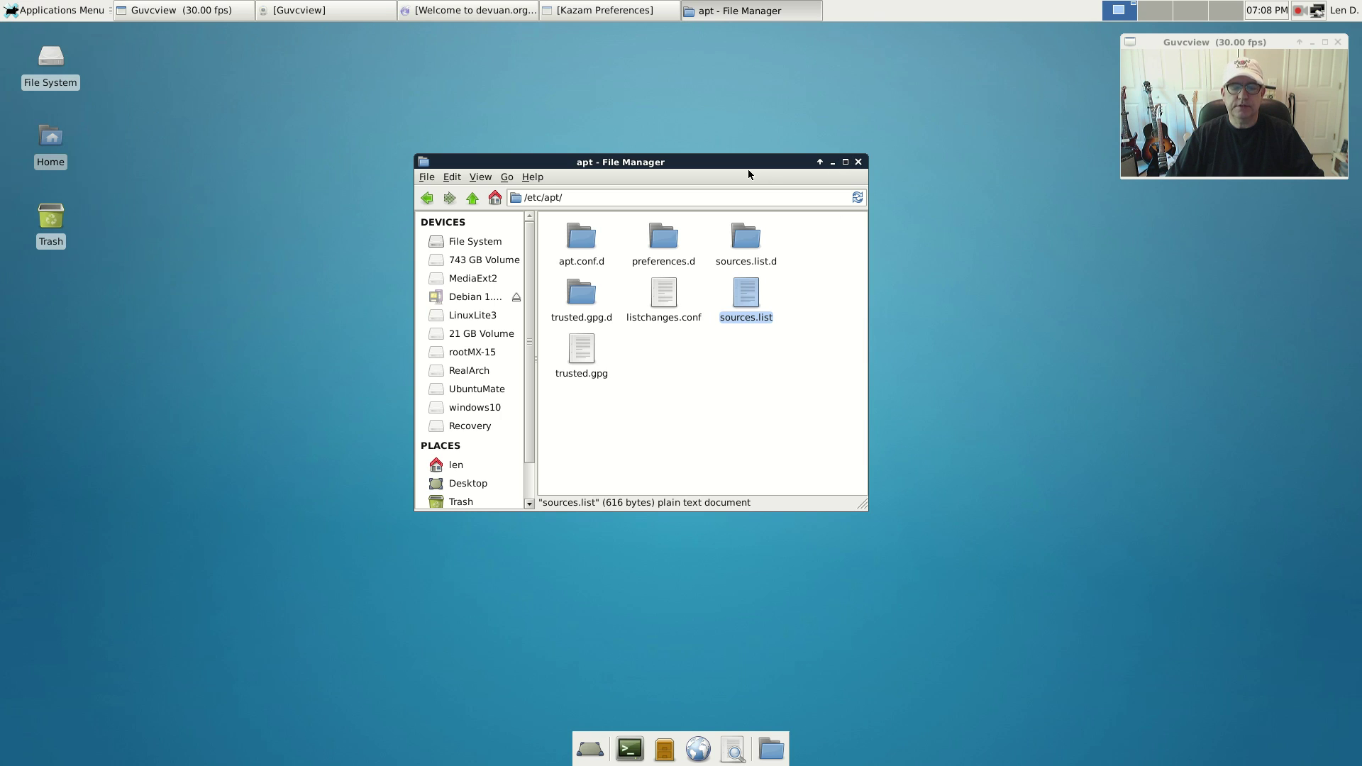
left_click_drag(750, 168, 432, 322)
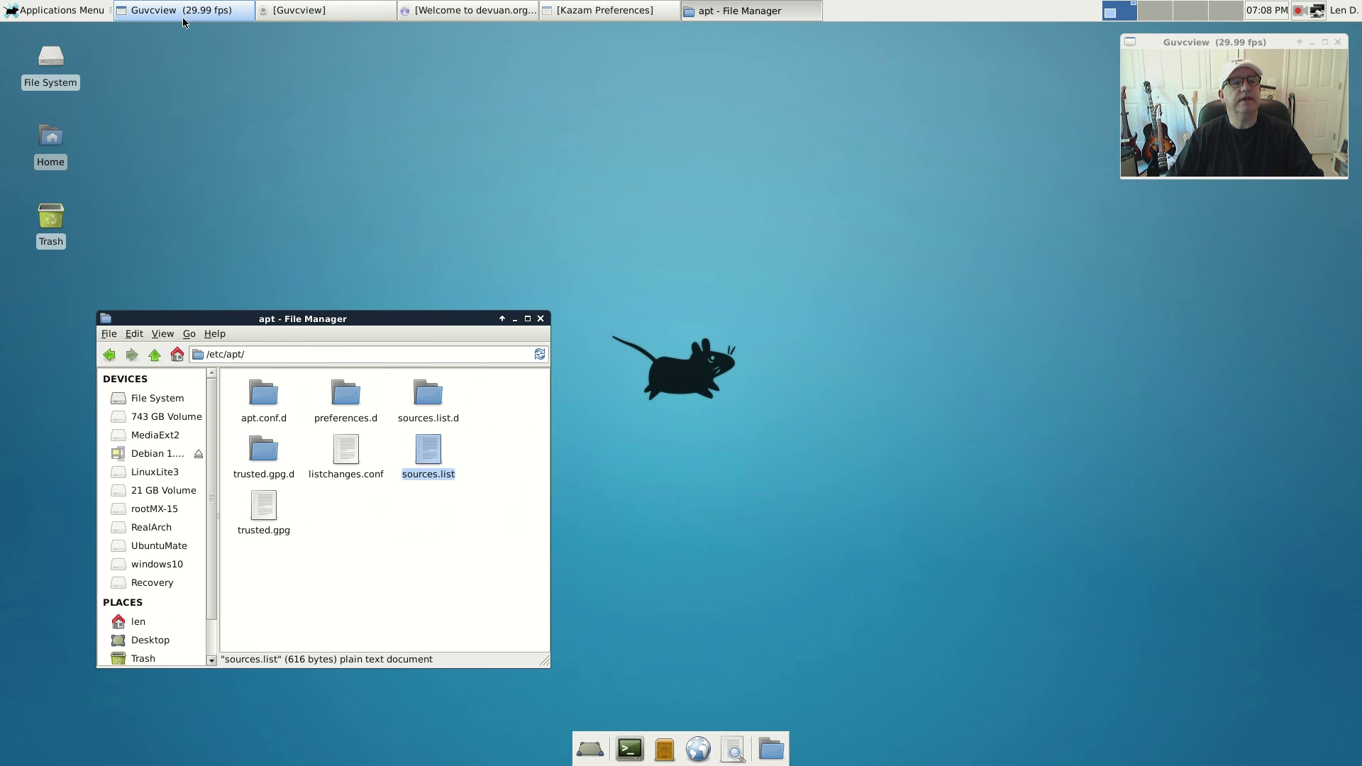
Follow devuan.org's Download link to files.devuan.org/devuan_jessie_beta/ listing the 1.0.0-beta amd64, armhf and i386 images.
left_click(449, 11)
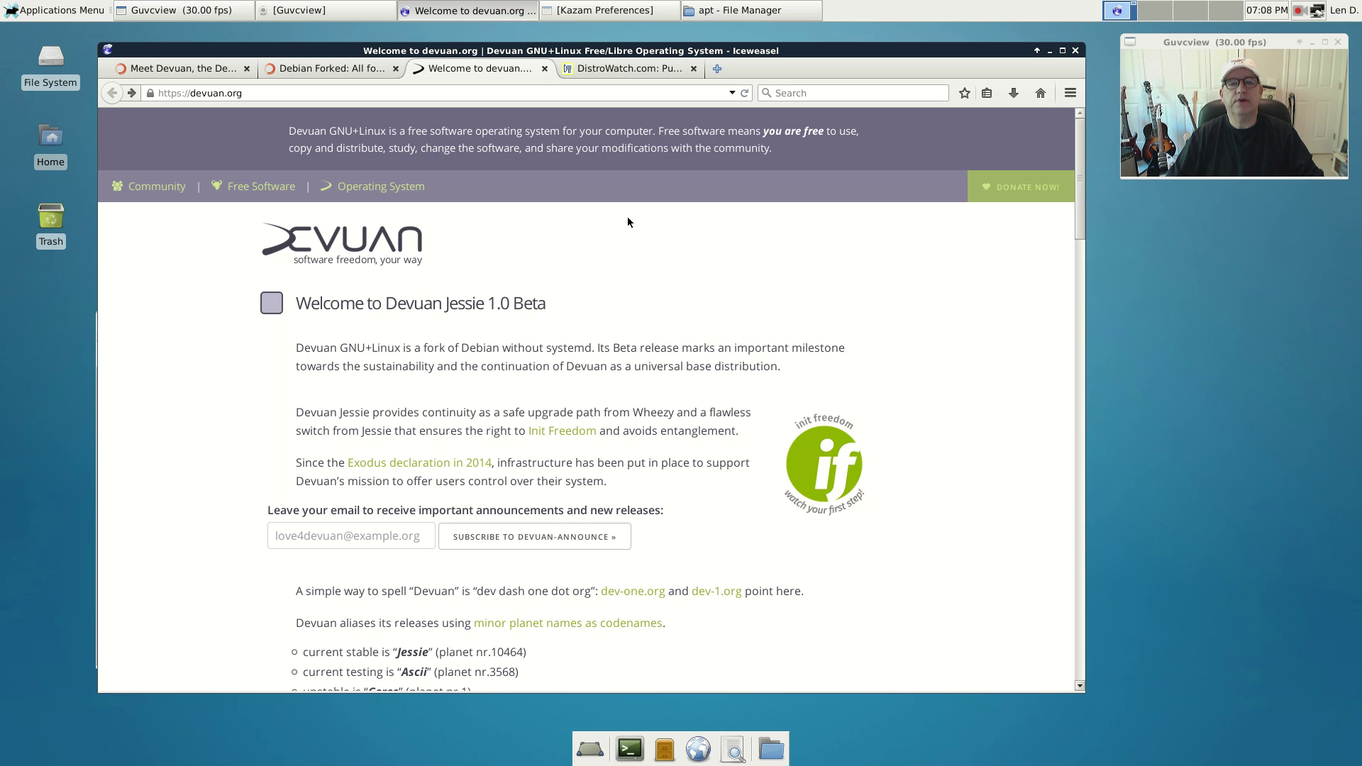
scroll(731, 267, "down", 5)
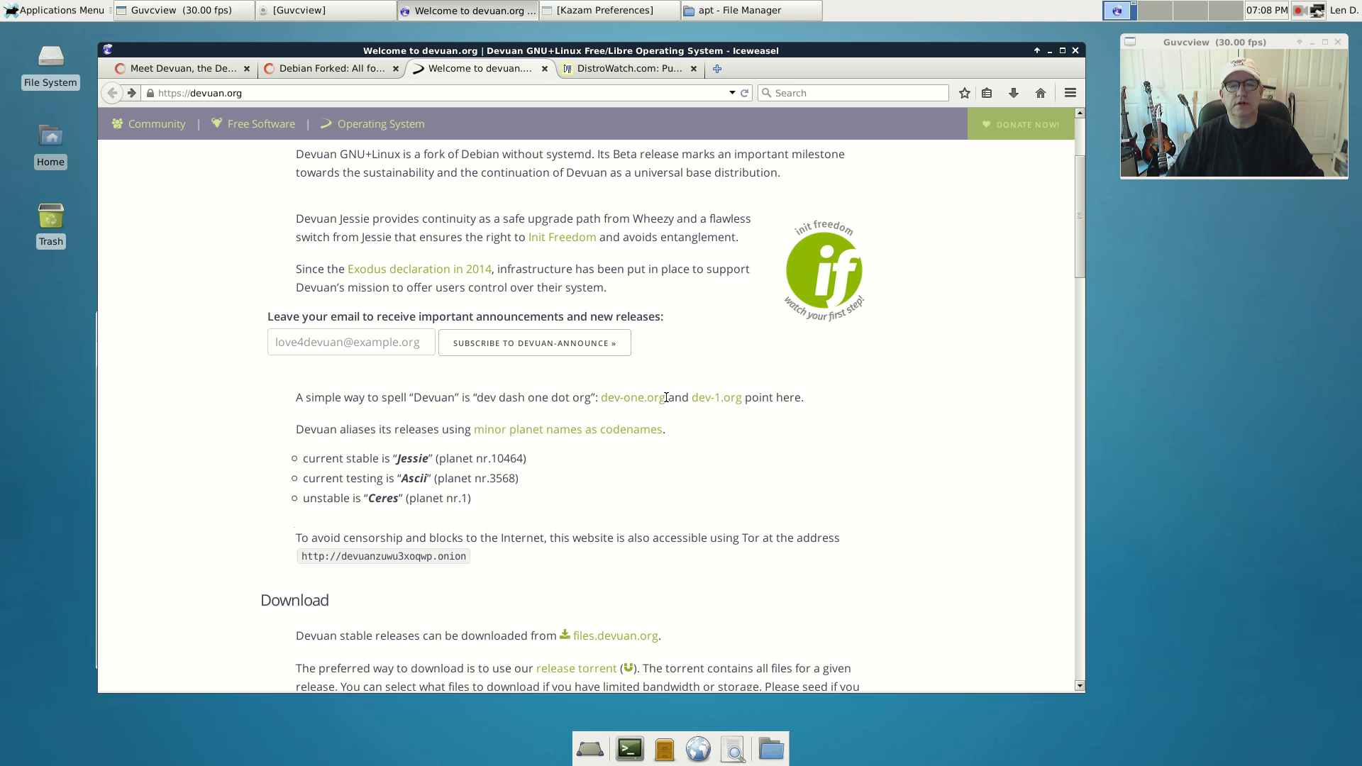
scroll(646, 468, "down", 5)
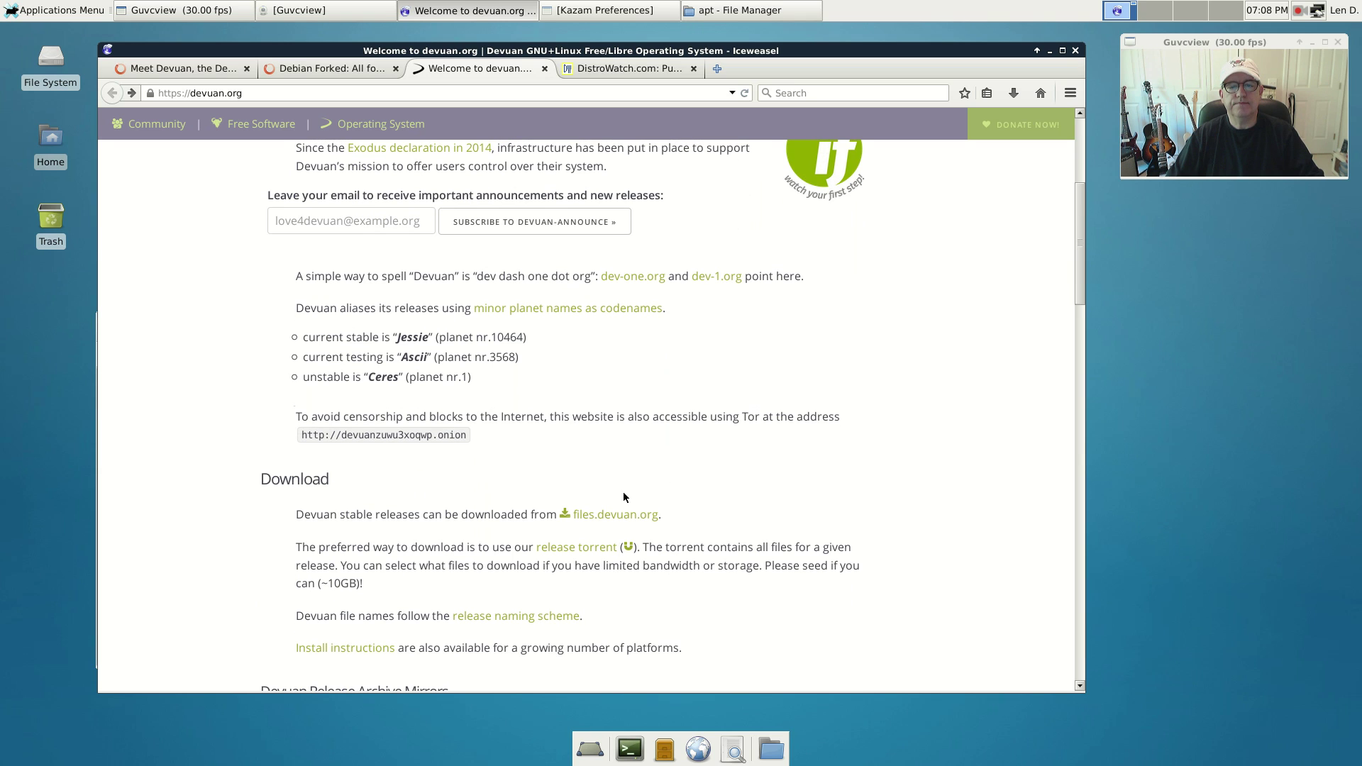
left_click(621, 428)
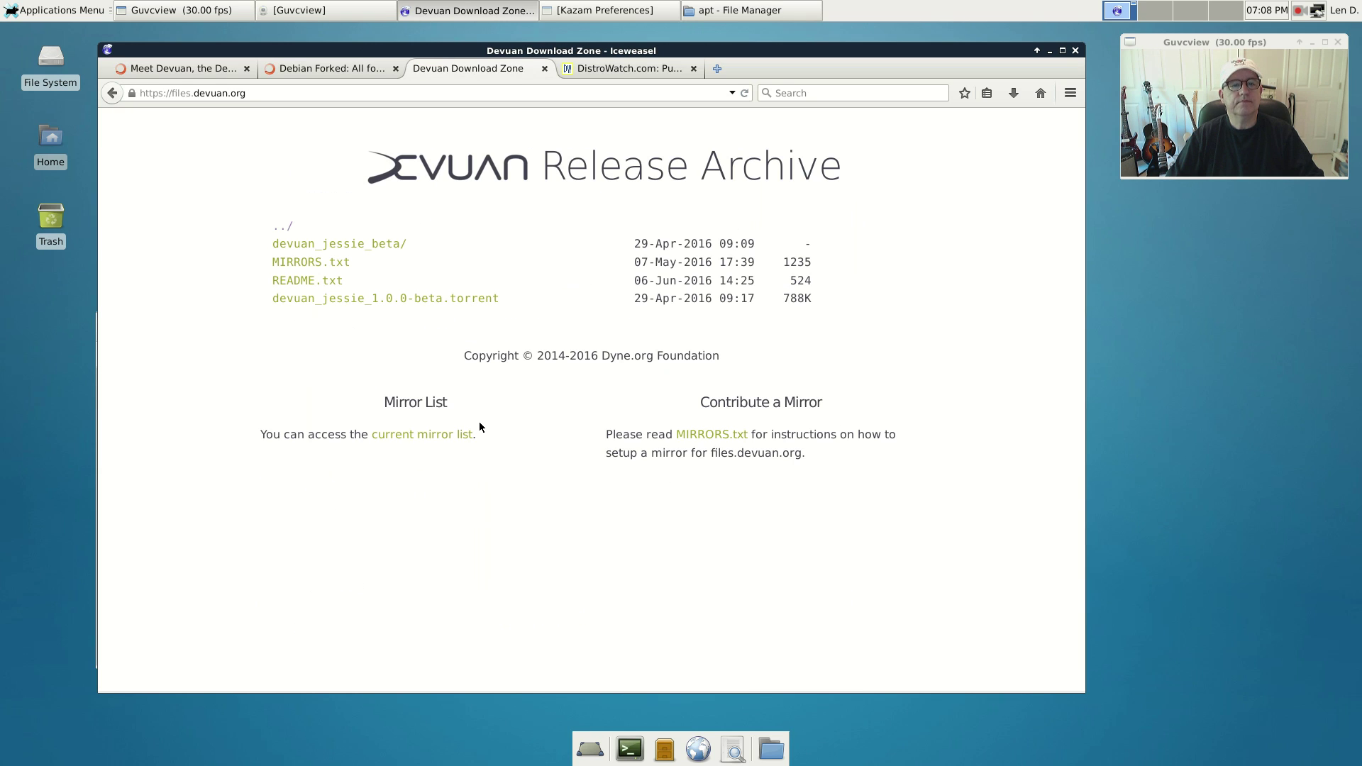
left_click(352, 247)
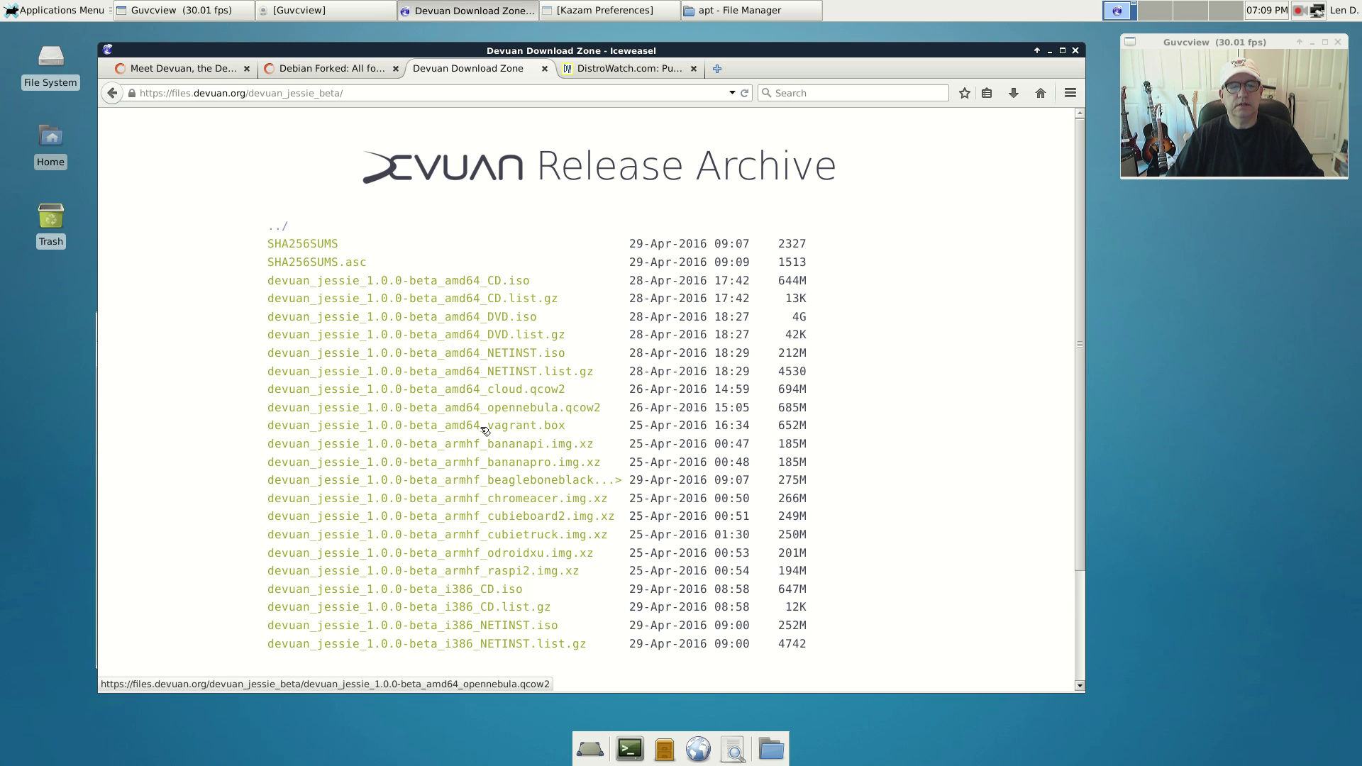
left_click(475, 595)
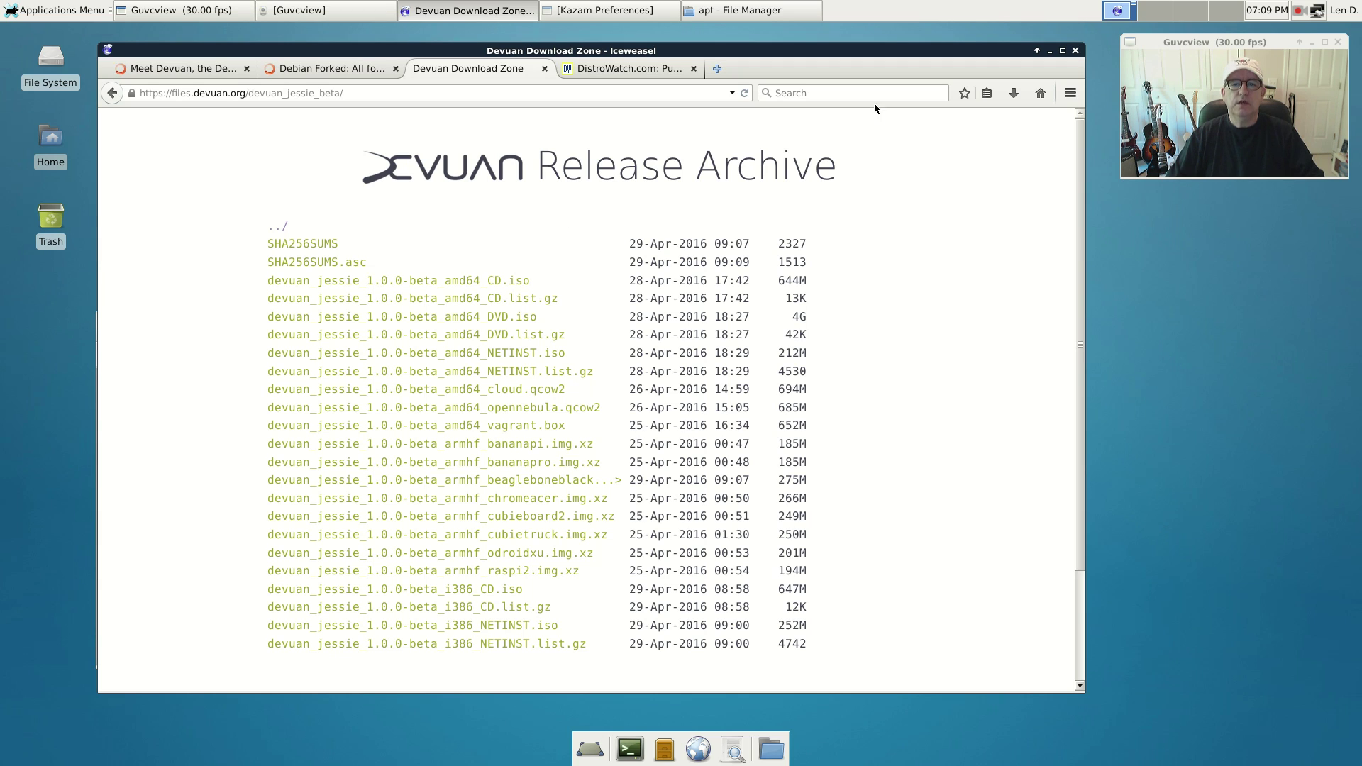
Look over the DistroWatch page, the Devuan download listing and the scrolled Debian Forked article.
left_click(623, 69)
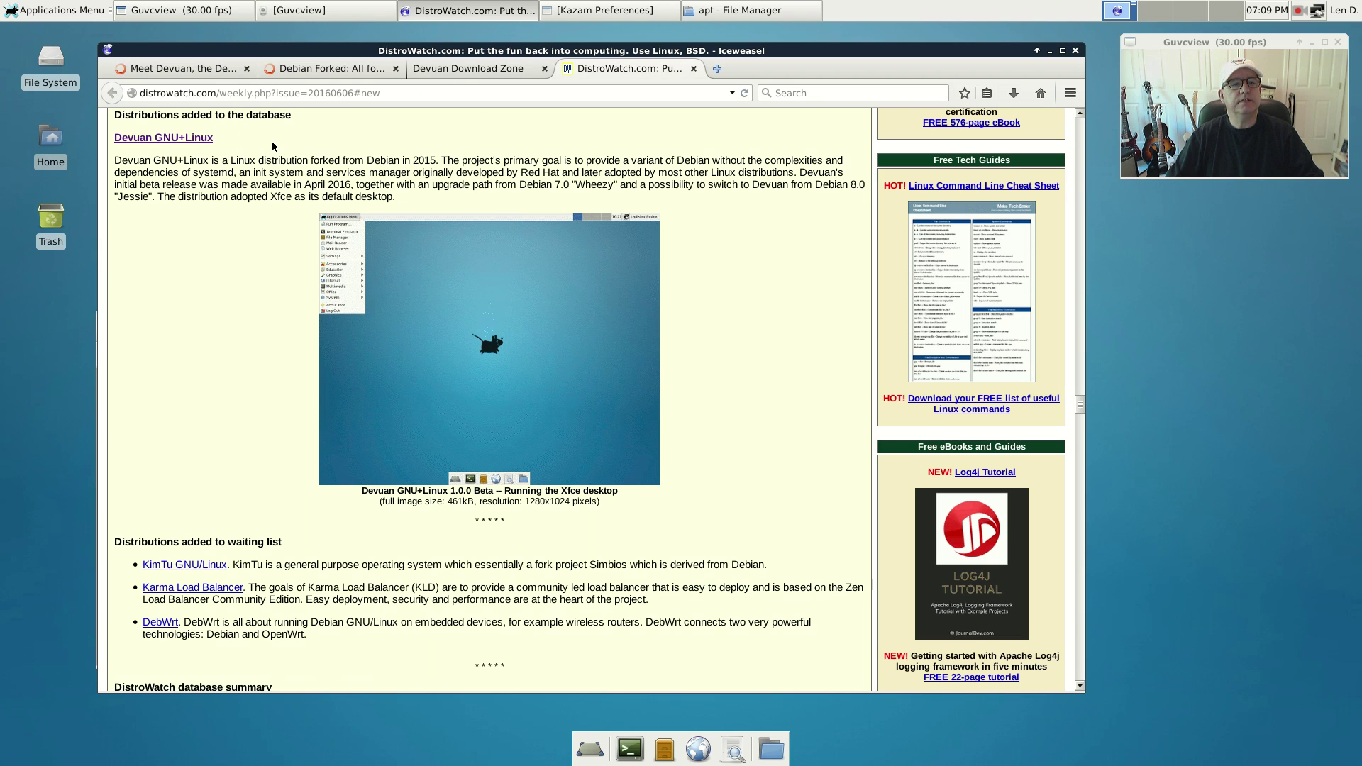
left_click(439, 69)
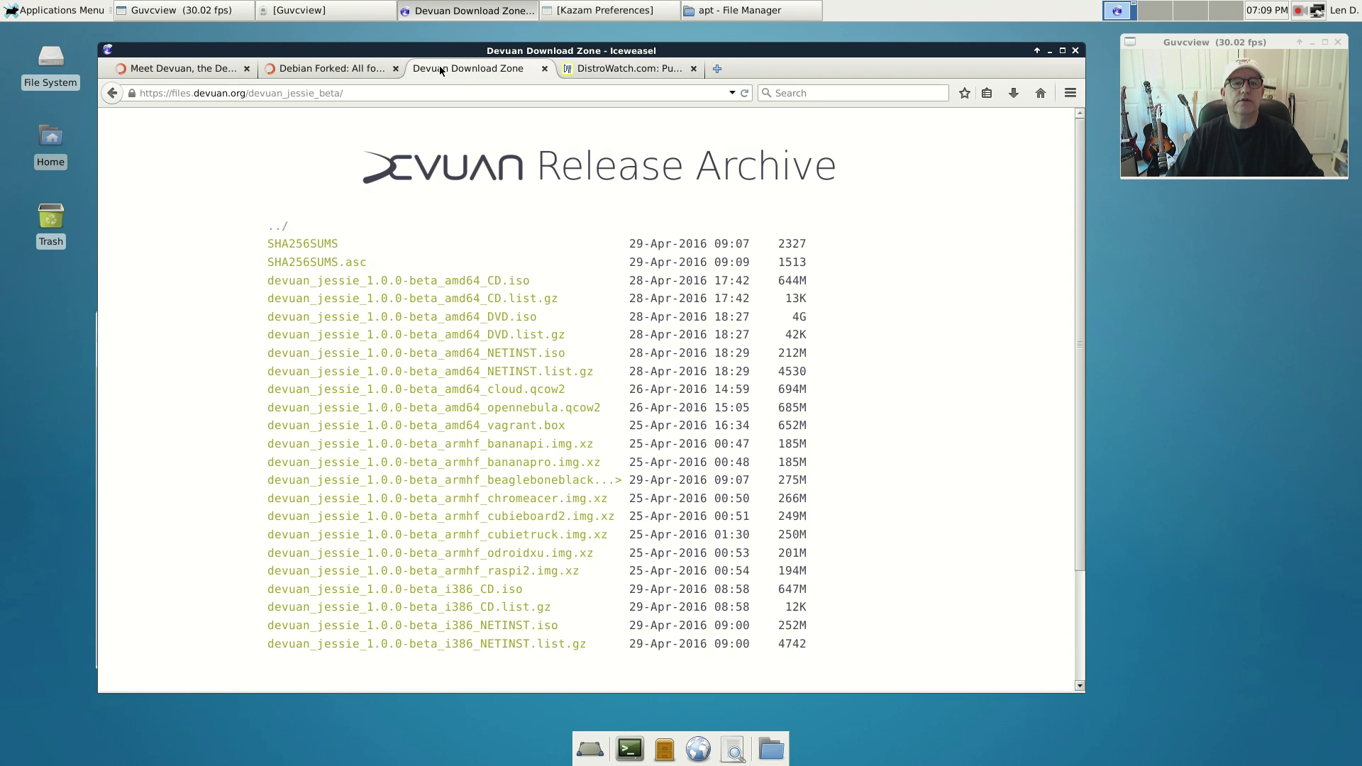
left_click(321, 70)
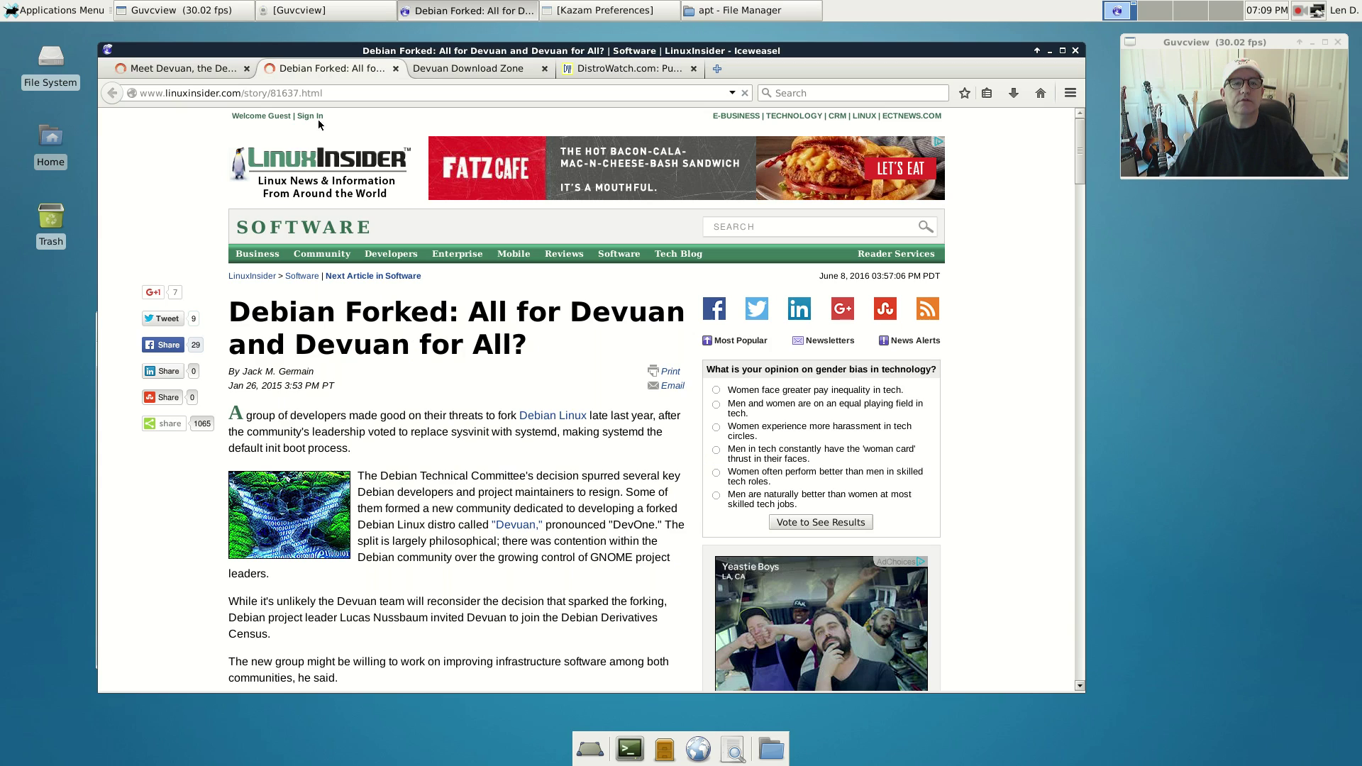
scroll(518, 495, "down", 10)
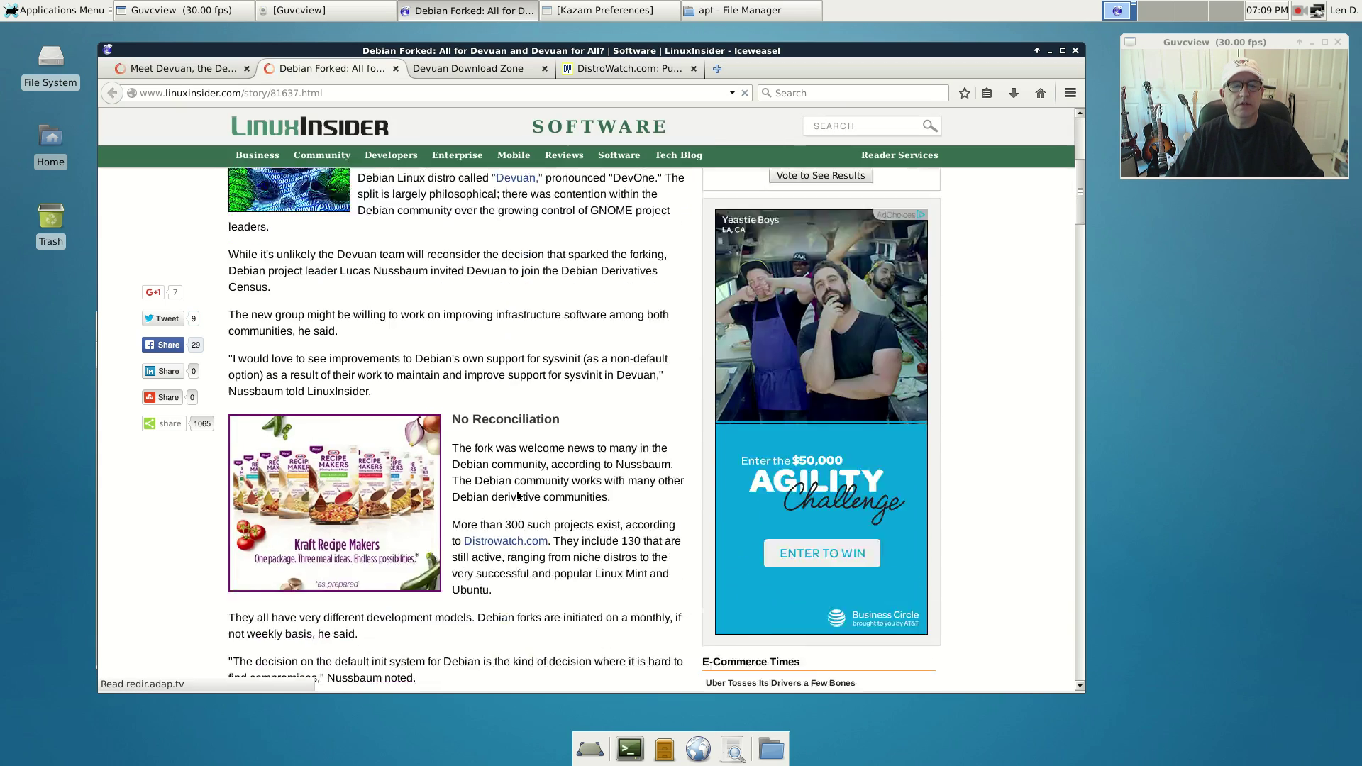
scroll(518, 495, "down", 10)
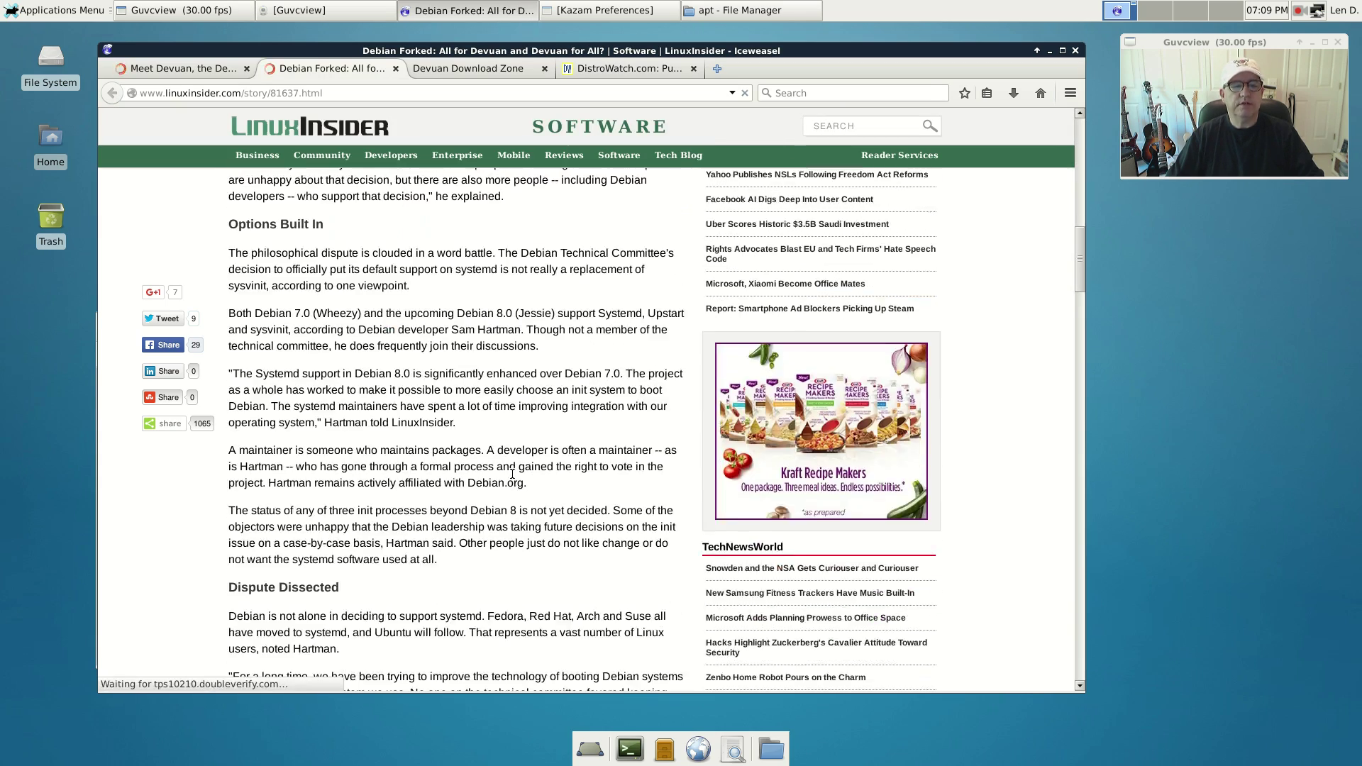
scroll(513, 477, "up", 13)
scroll(513, 477, "up", 8)
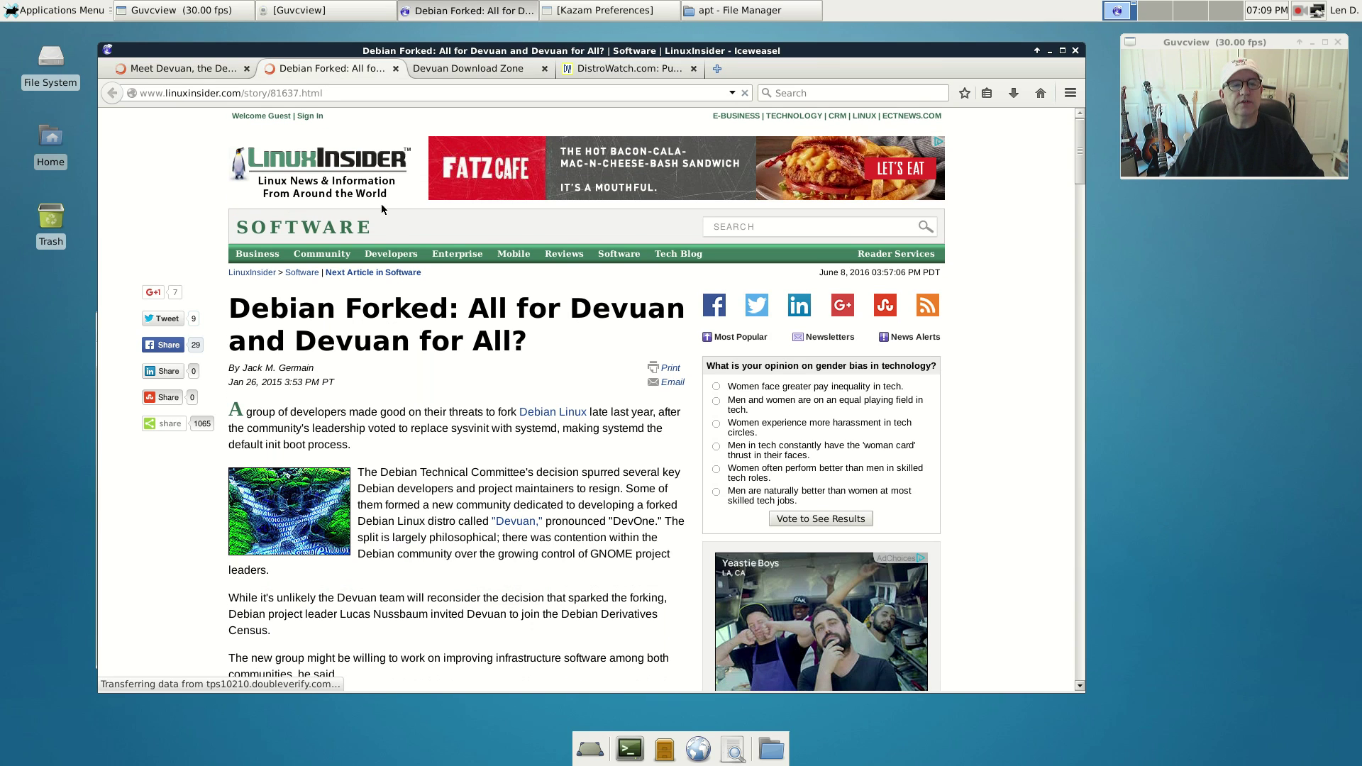
Refocus the browser and return to the top of PCWorld's 'Meet Devuan, the Debian fork' article.
left_click(192, 8)
left_click(268, 44)
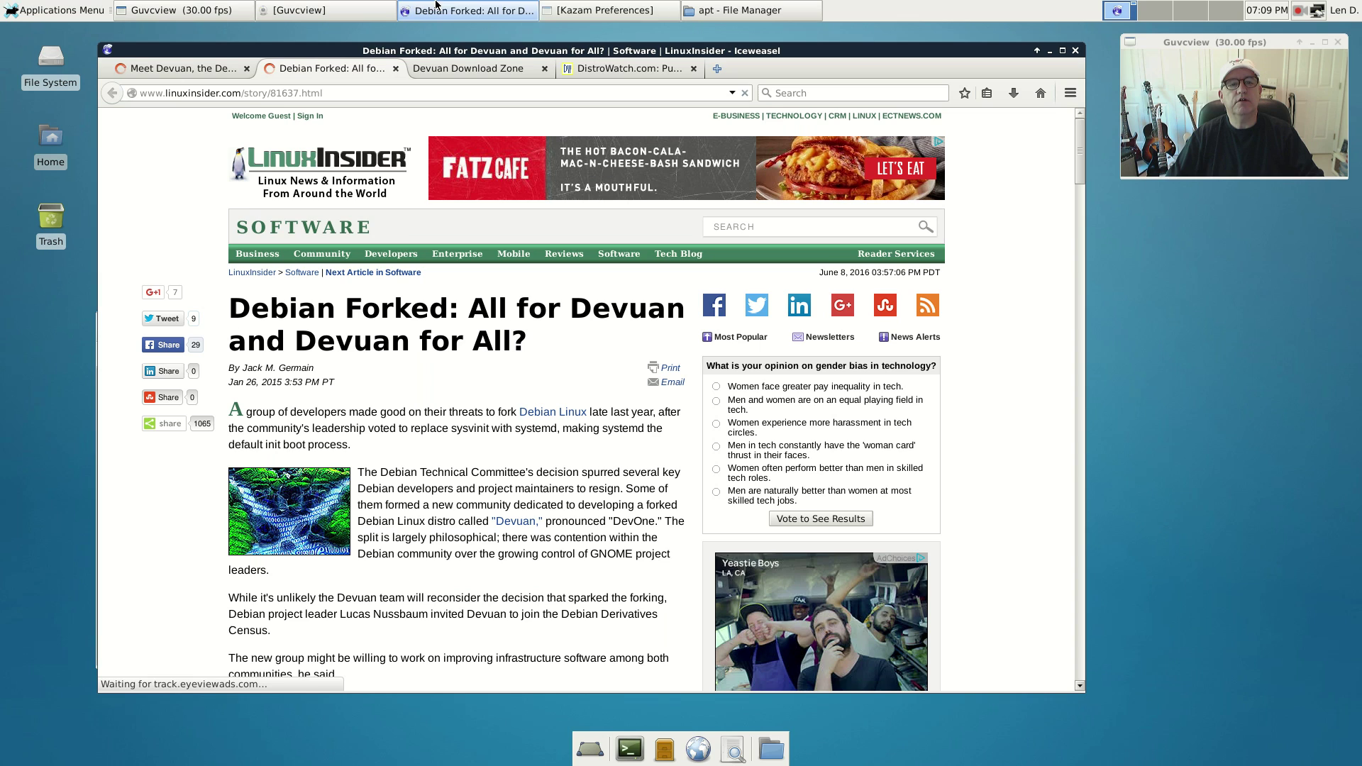
left_click(202, 68)
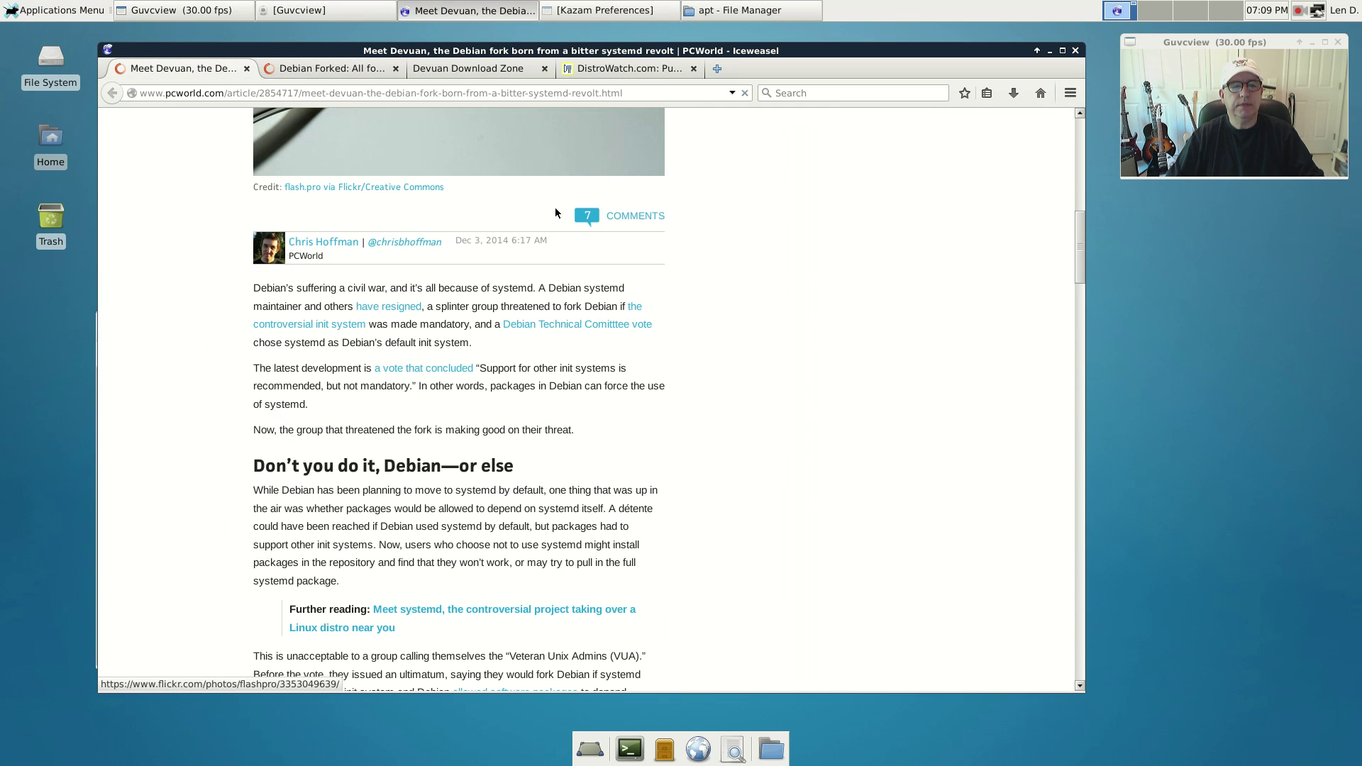
scroll(806, 394, "up", 1)
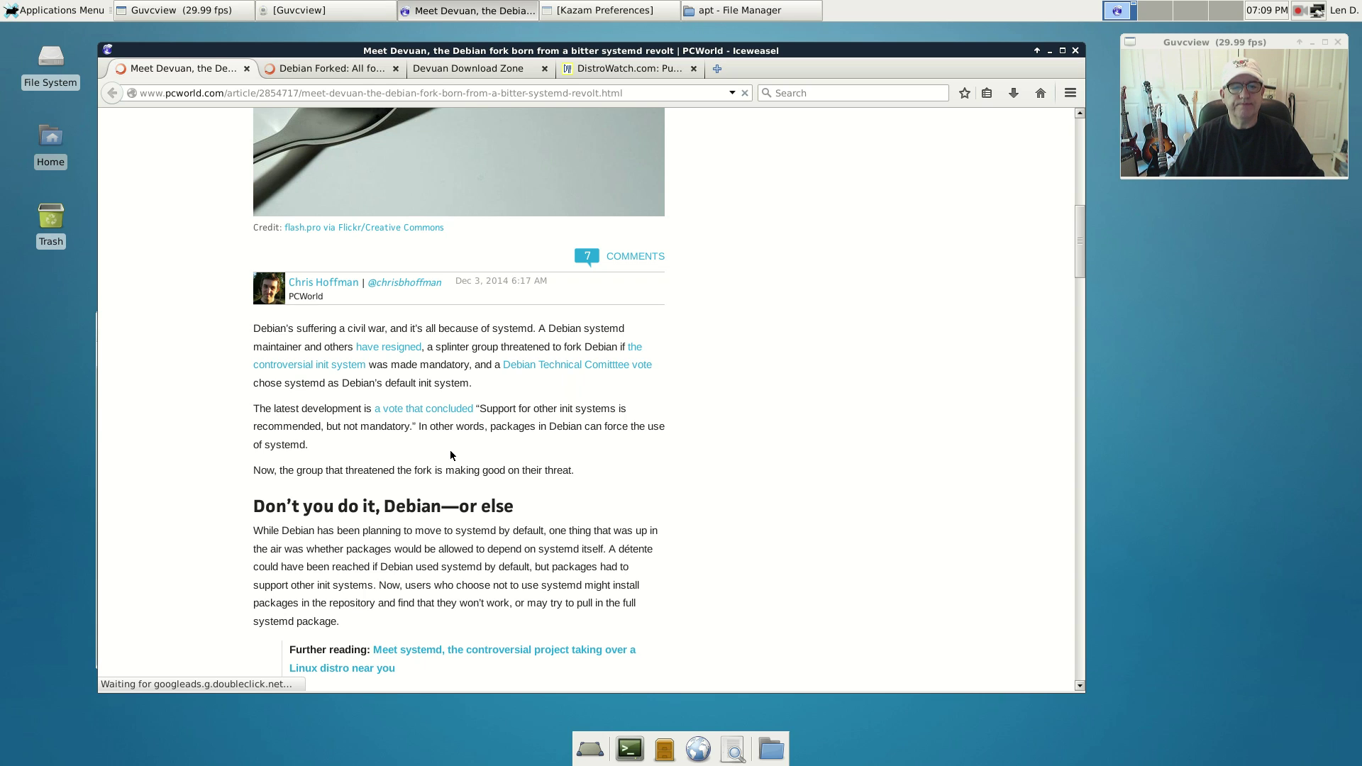
Minimize Iceweasel and the Thunar /etc/apt window, leaving the bare Xfce desktop.
left_click(1050, 50)
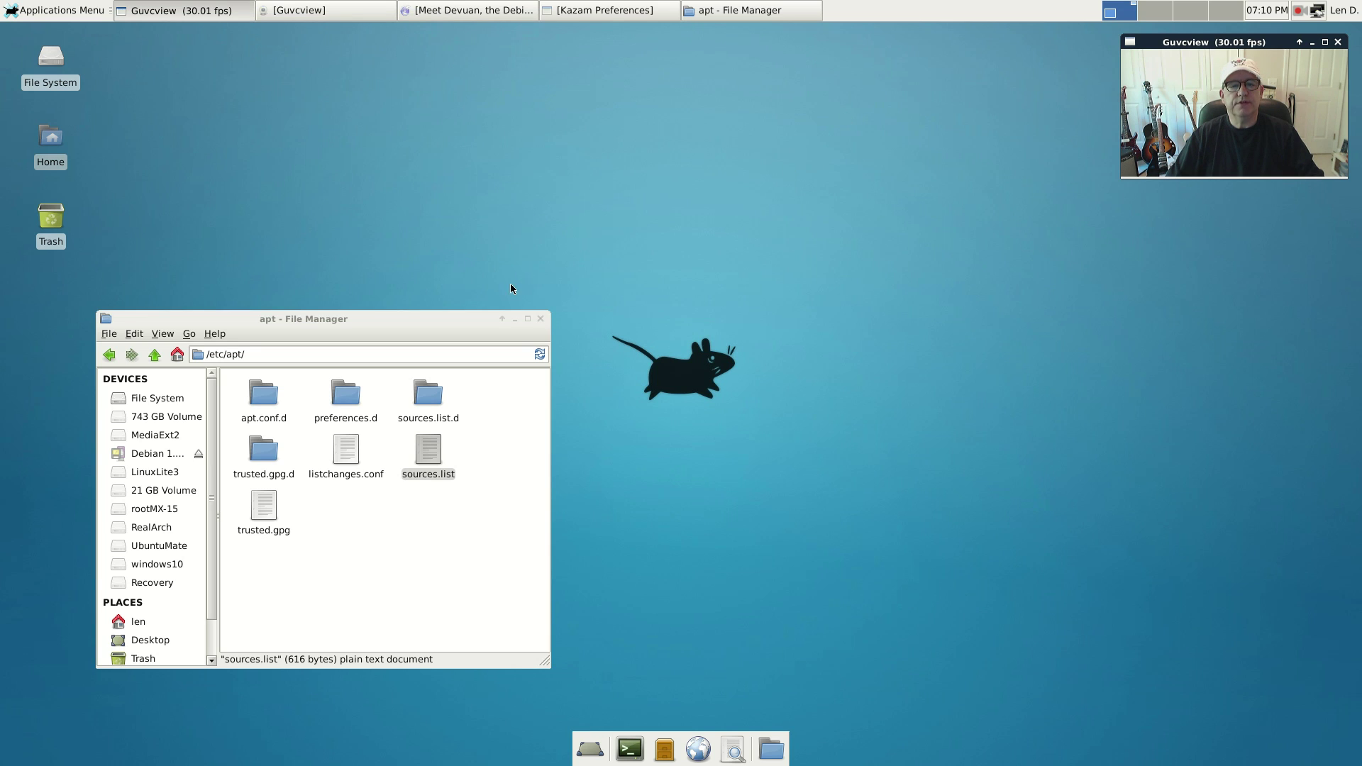
left_click_drag(436, 323, 445, 91)
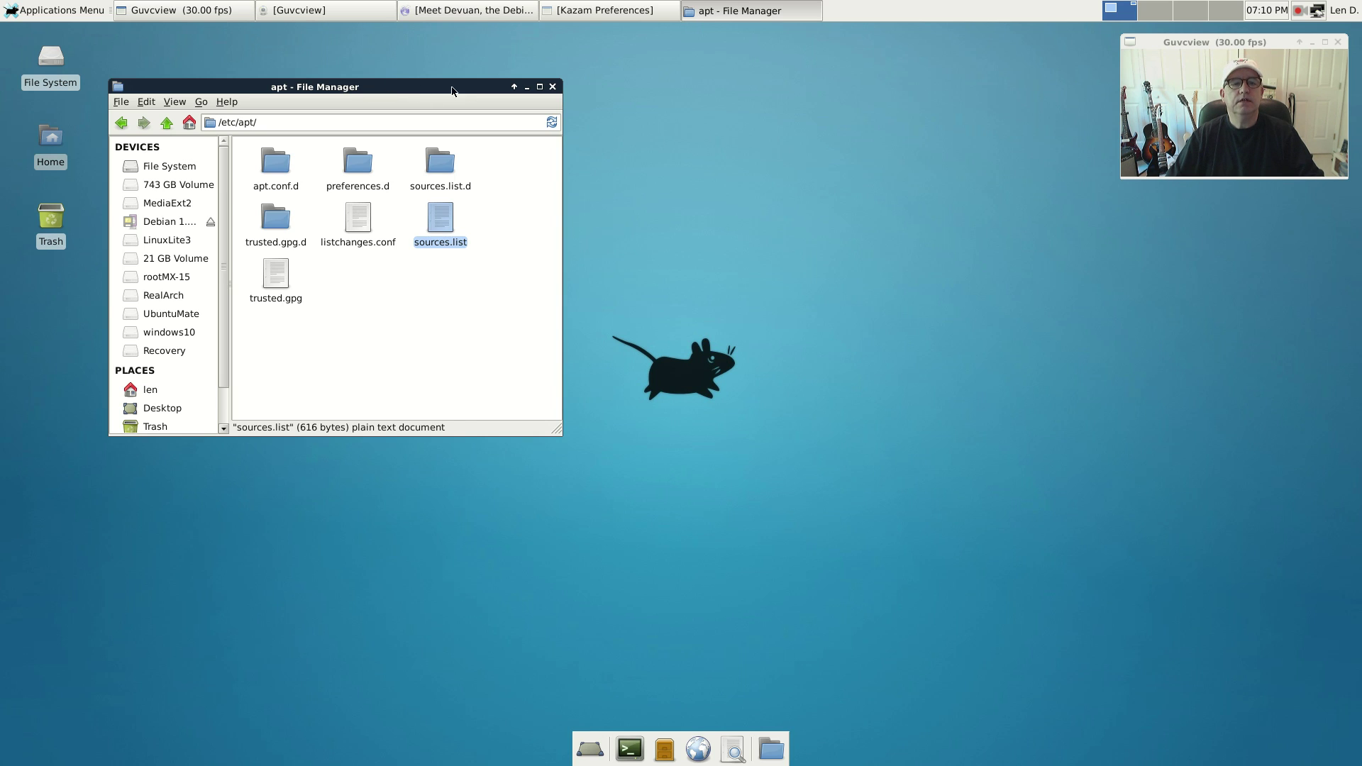
left_click(527, 87)
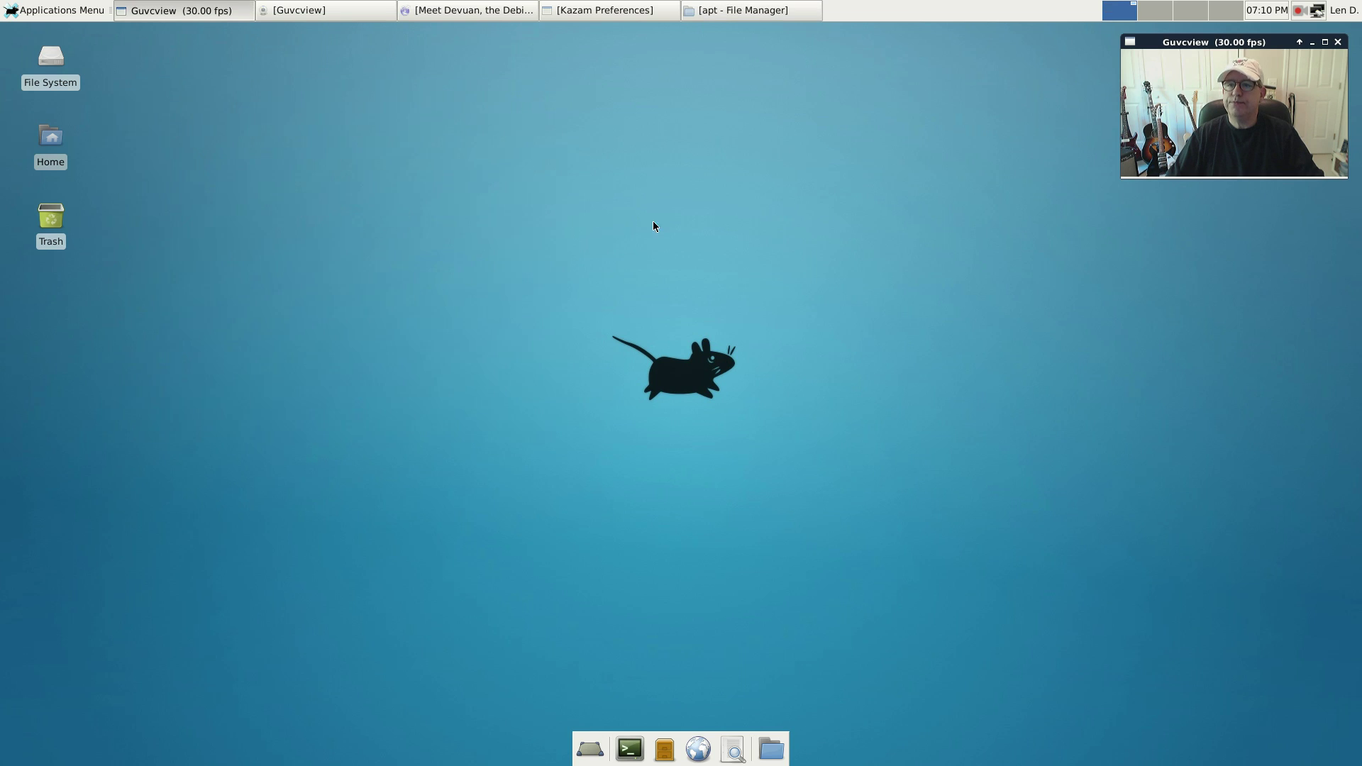